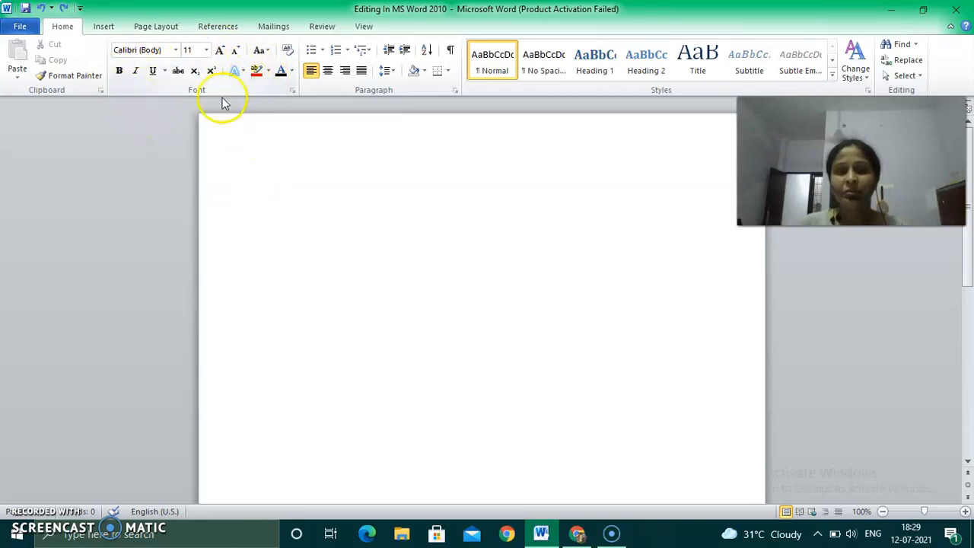
Examine the available font faces and font sizes for the blank document
{"action": "mouse_move", "coordinate": [196, 105]}
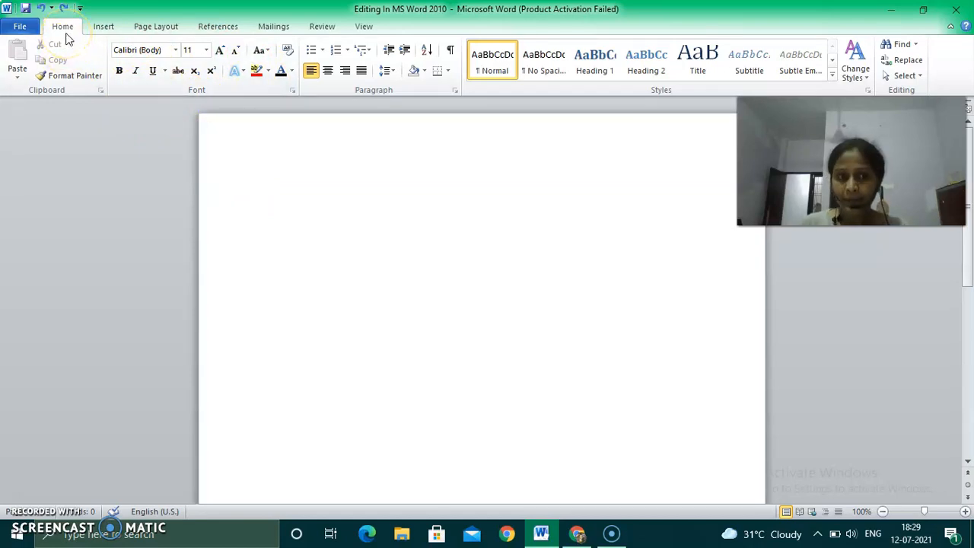
{"action": "left_click", "coordinate": [175, 50]}
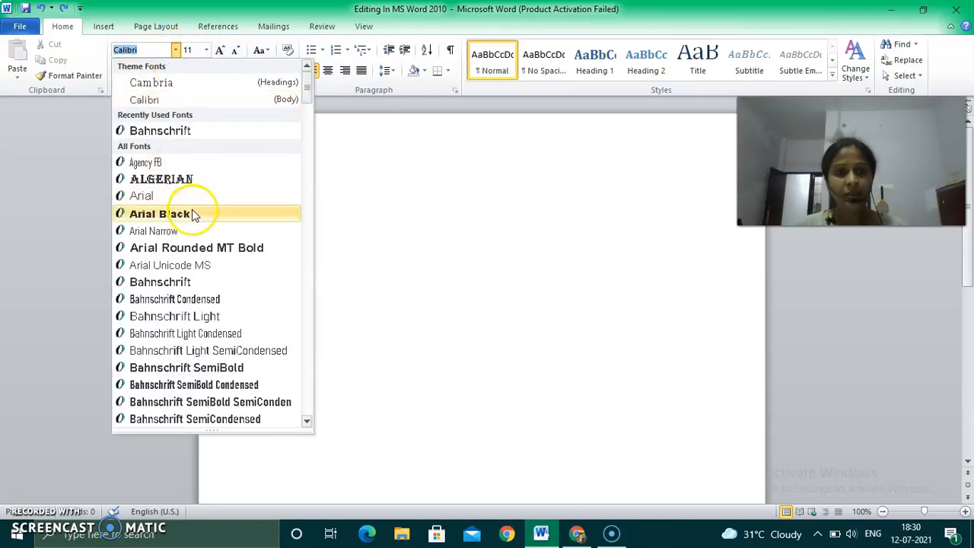
{"action": "left_click", "coordinate": [306, 423]}
{"action": "left_click", "coordinate": [306, 424]}
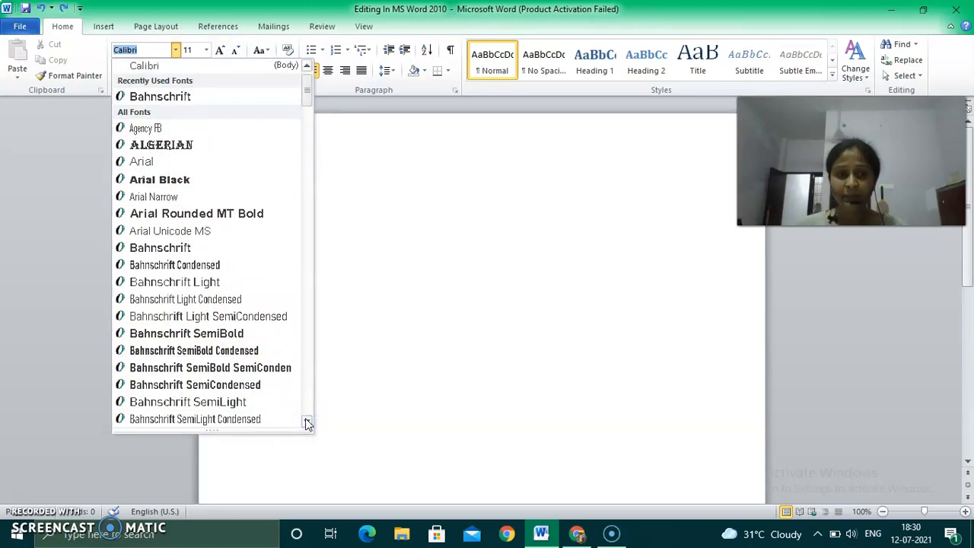
{"action": "left_click", "coordinate": [366, 393]}
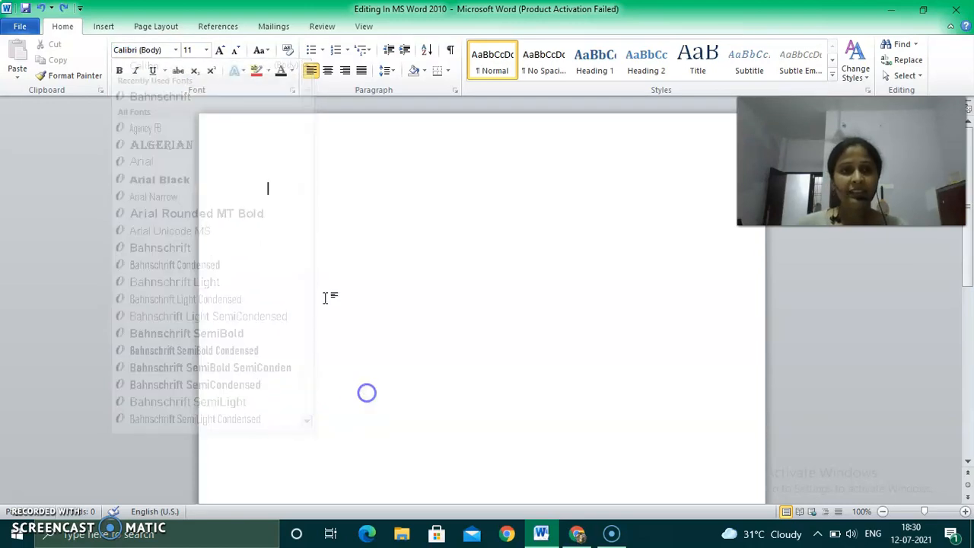
{"action": "left_click", "coordinate": [206, 49]}
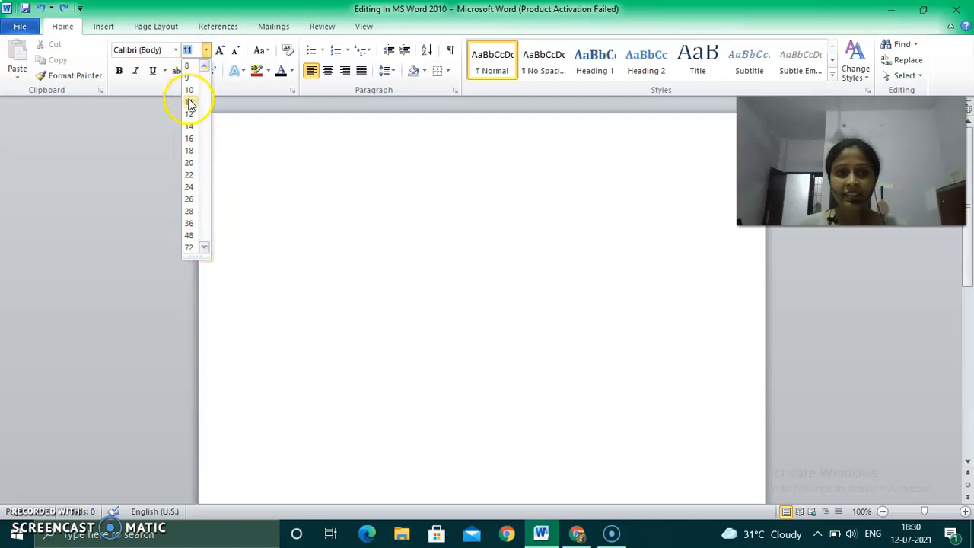
{"action": "left_click", "coordinate": [152, 113]}
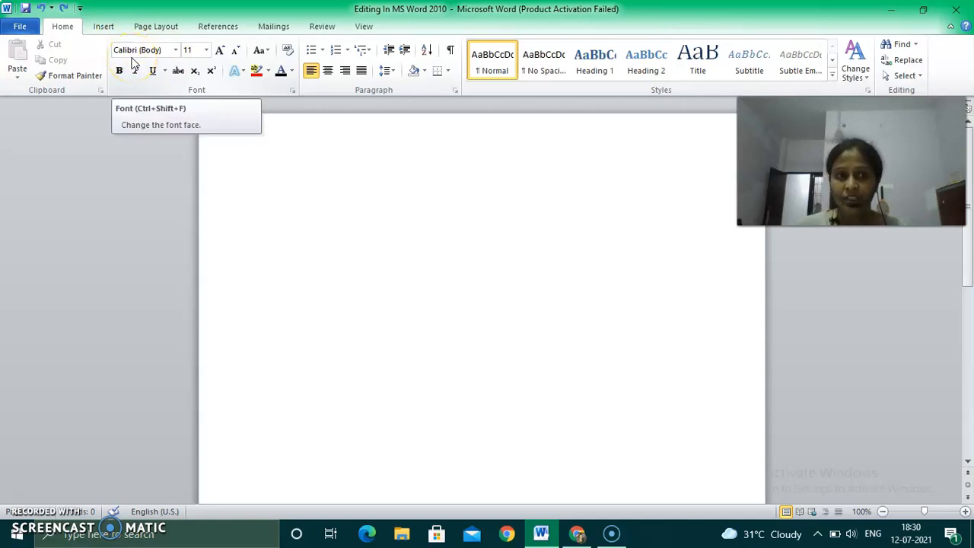
{"action": "left_click", "coordinate": [205, 53]}
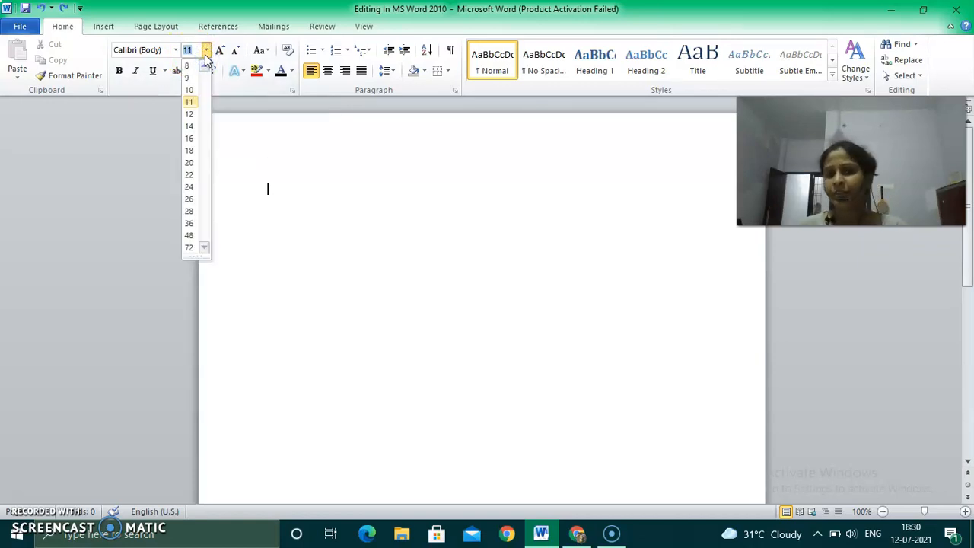
Enter the word "computer" on the blank page
{"action": "left_click", "coordinate": [279, 153]}
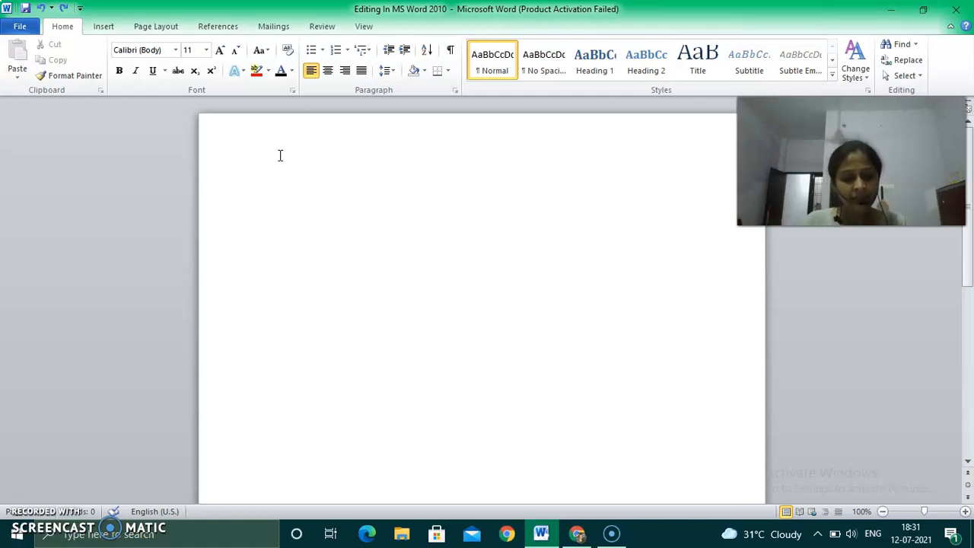
{"action": "type", "text": "computer"}
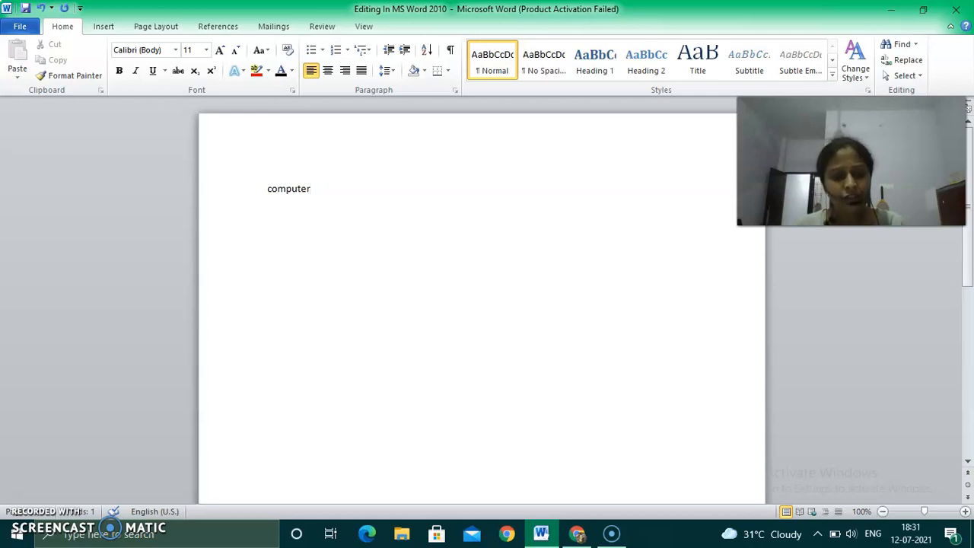
Try selecting the whole document and the single line "computer", clearing the selection each time
{"action": "key", "text": "ctrl+a"}
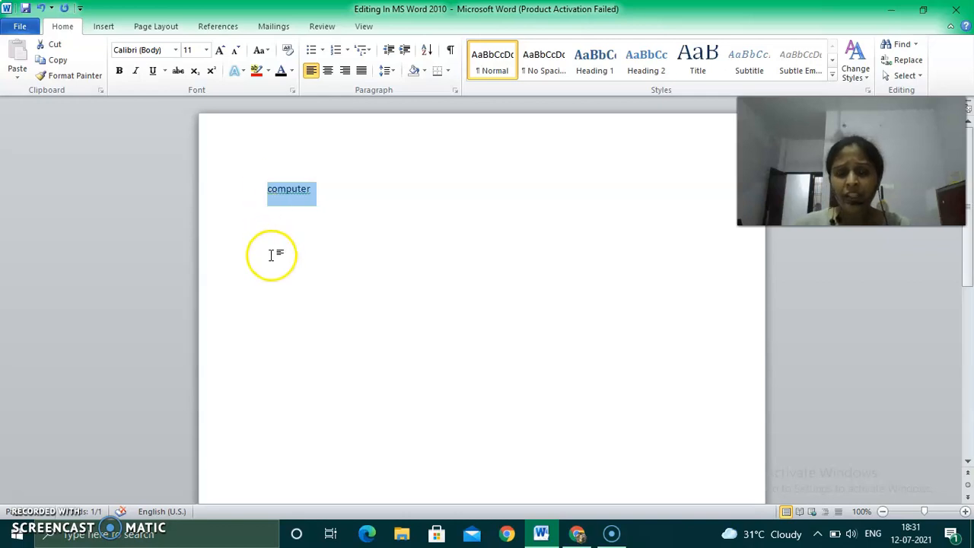
{"action": "left_click", "coordinate": [270, 254]}
{"action": "left_click", "coordinate": [262, 187]}
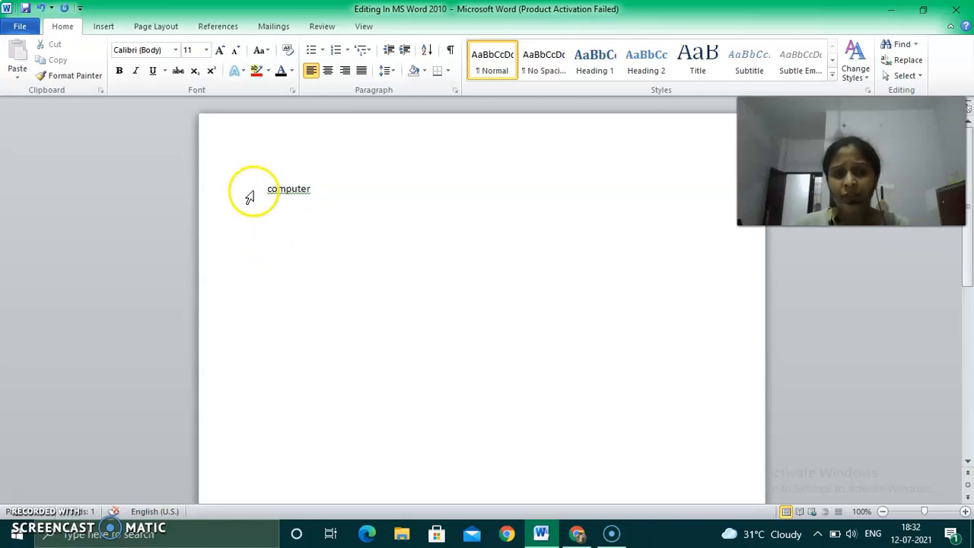
{"action": "left_click", "coordinate": [251, 195]}
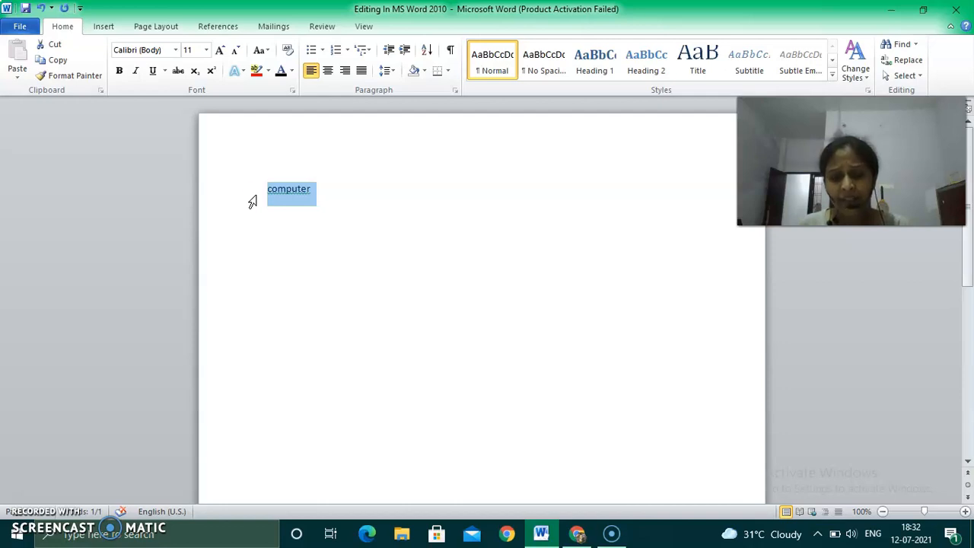
{"action": "left_click", "coordinate": [284, 222]}
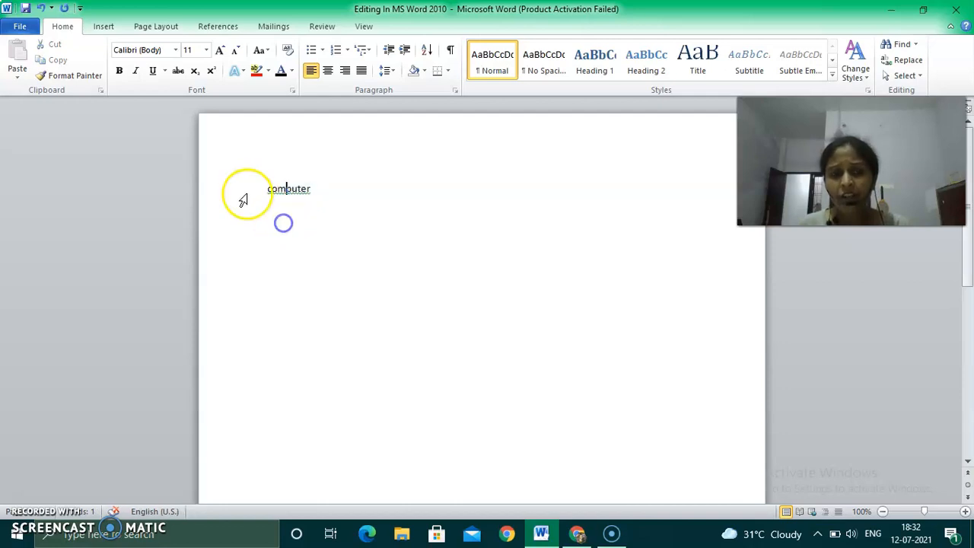
{"action": "left_click", "coordinate": [267, 188]}
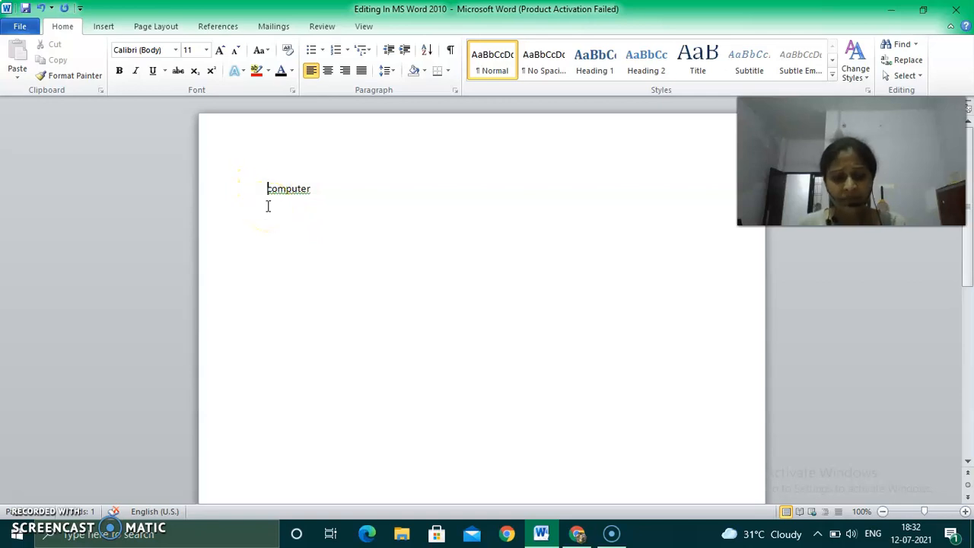
Format the word "computer" in Bookman Old Style at font size 28
{"action": "left_click_drag", "start_coordinate": [267, 206], "coordinate": [328, 205]}
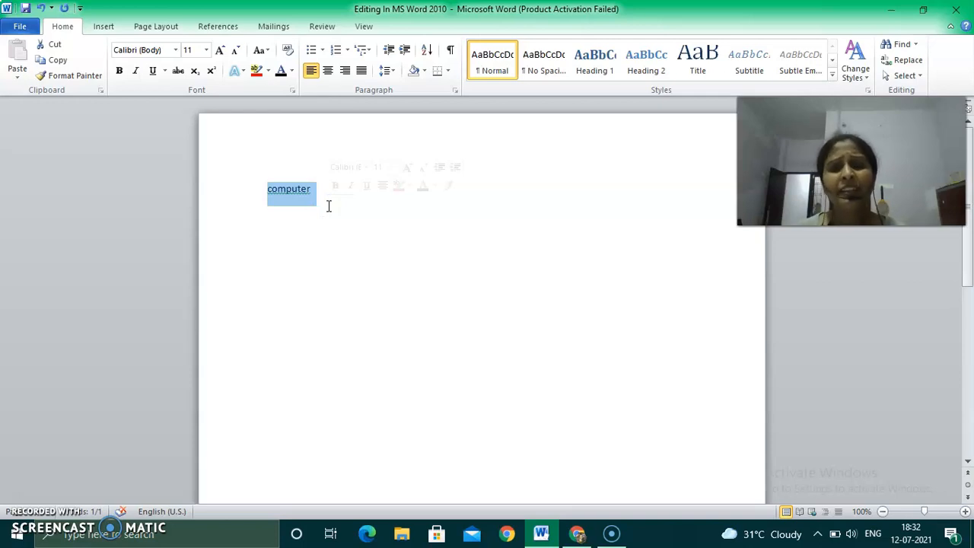
{"action": "left_click", "coordinate": [176, 50]}
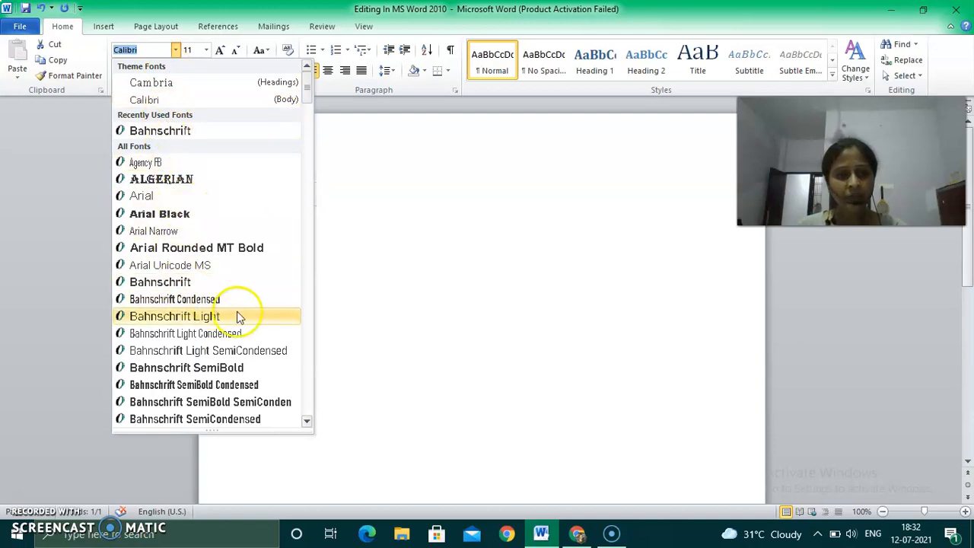
{"action": "left_click", "coordinate": [306, 424]}
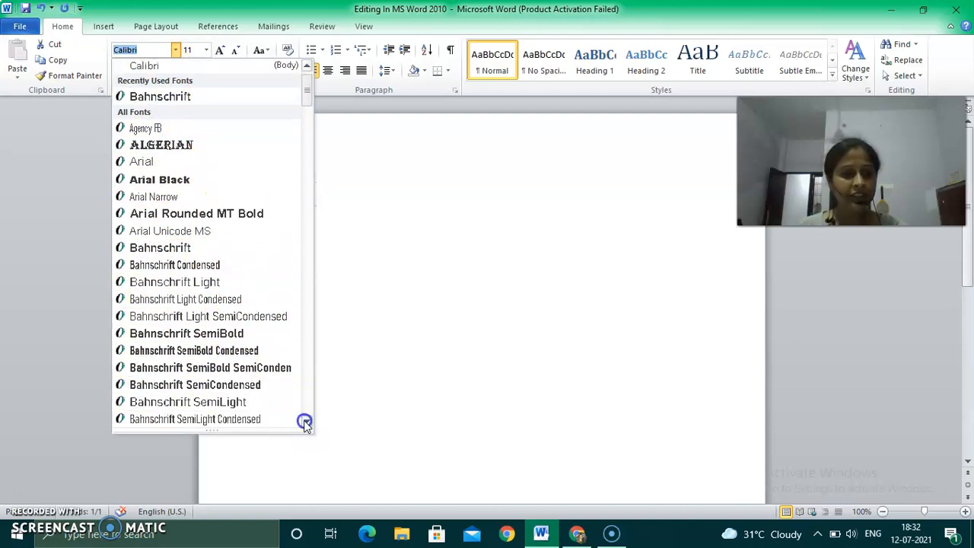
{"action": "left_click_drag", "start_coordinate": [305, 423], "coordinate": [305, 424]}
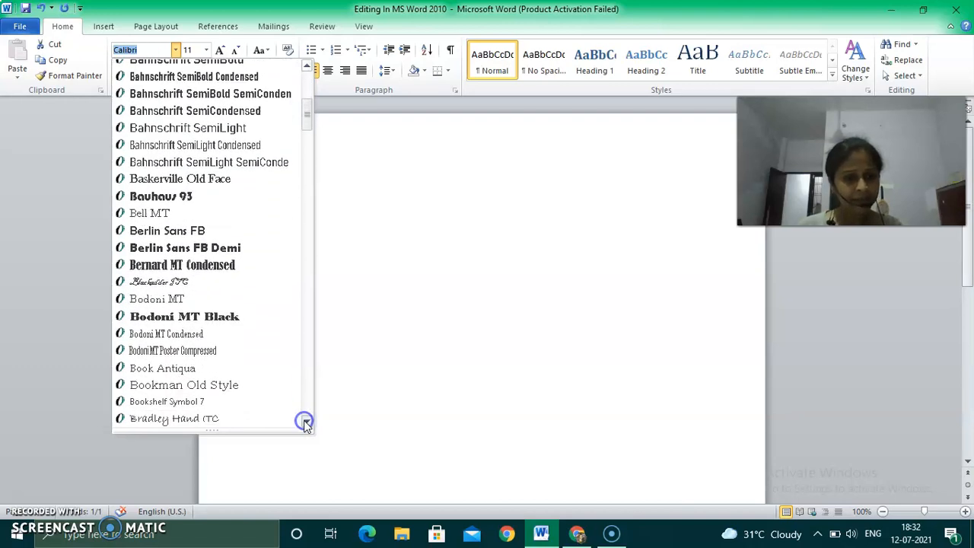
{"action": "left_click", "coordinate": [238, 393]}
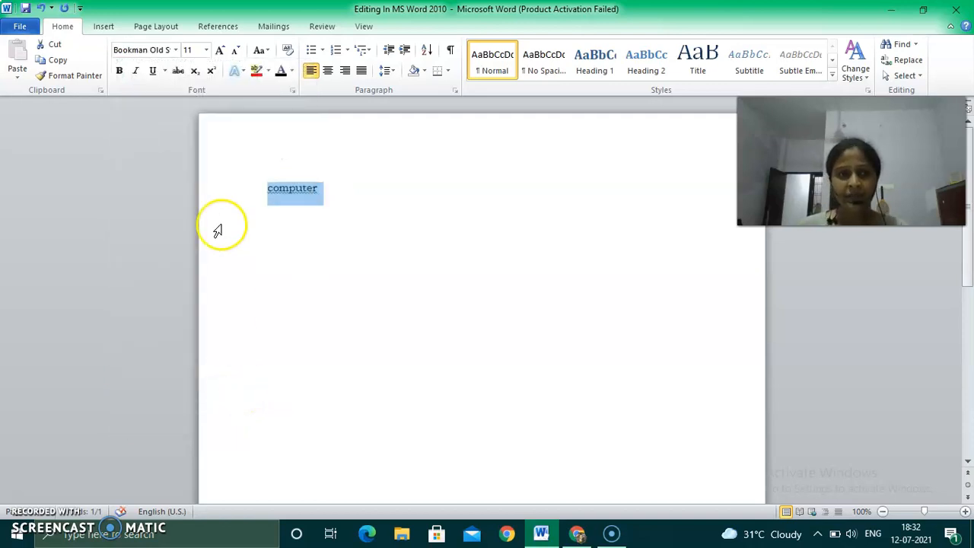
{"action": "left_click", "coordinate": [207, 51]}
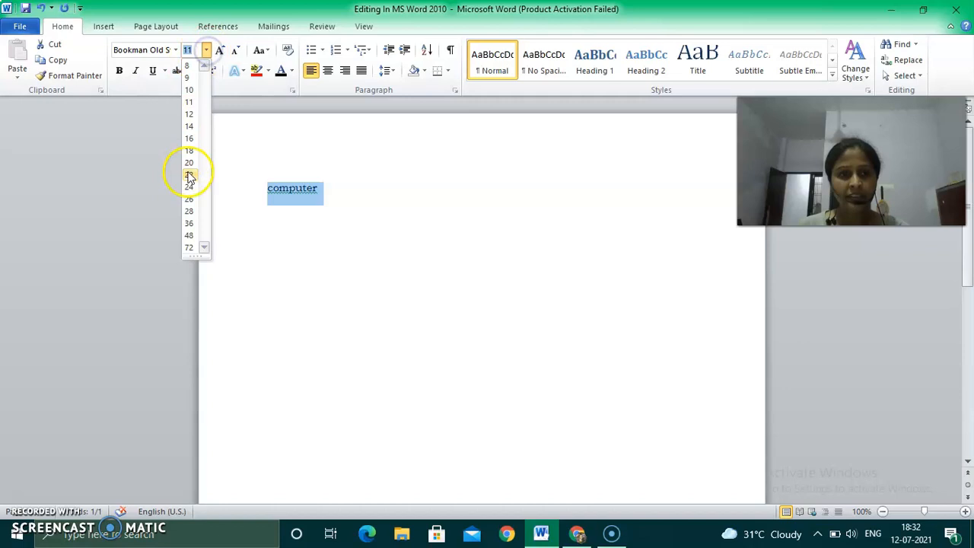
{"action": "left_click", "coordinate": [190, 212]}
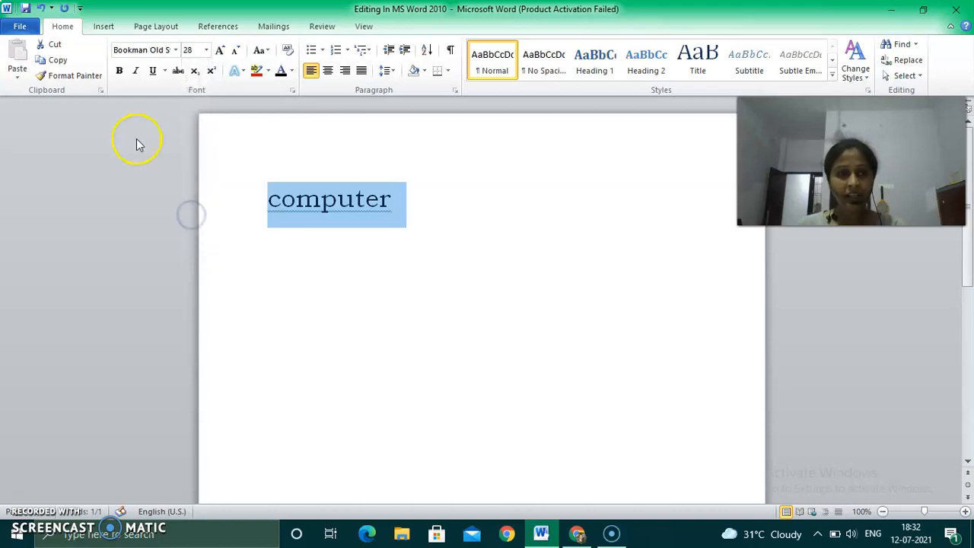
Make the word "computer" bold, italic and underlined
{"action": "left_click", "coordinate": [120, 71]}
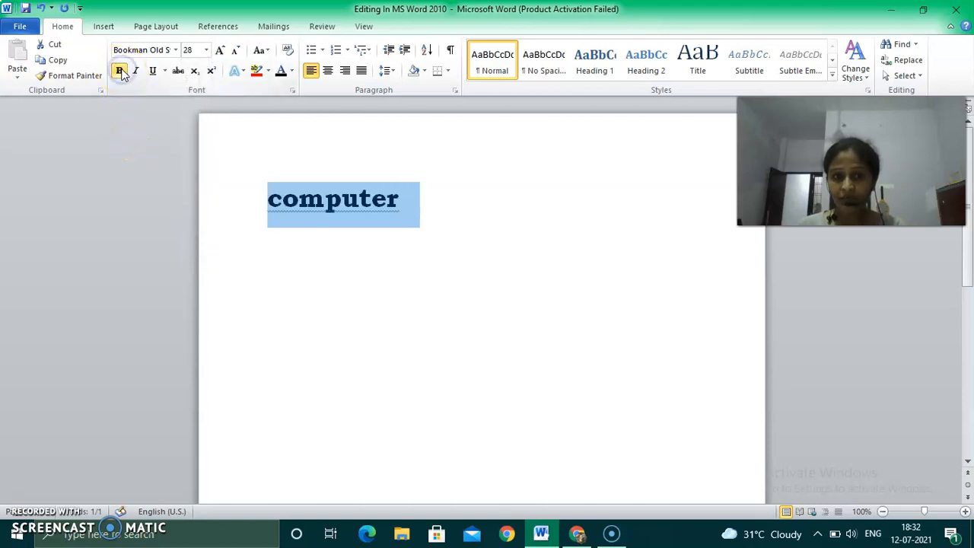
{"action": "left_click", "coordinate": [135, 73]}
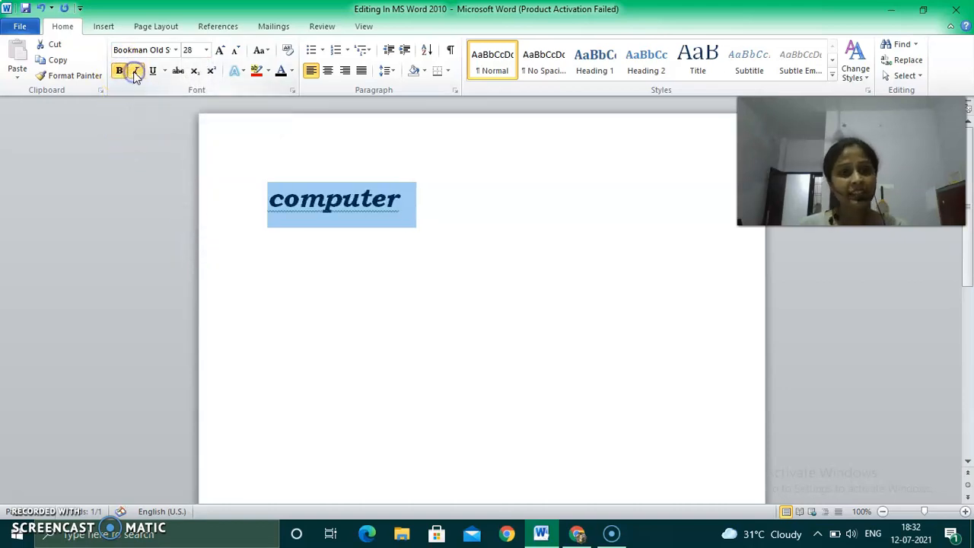
{"action": "left_click", "coordinate": [154, 79]}
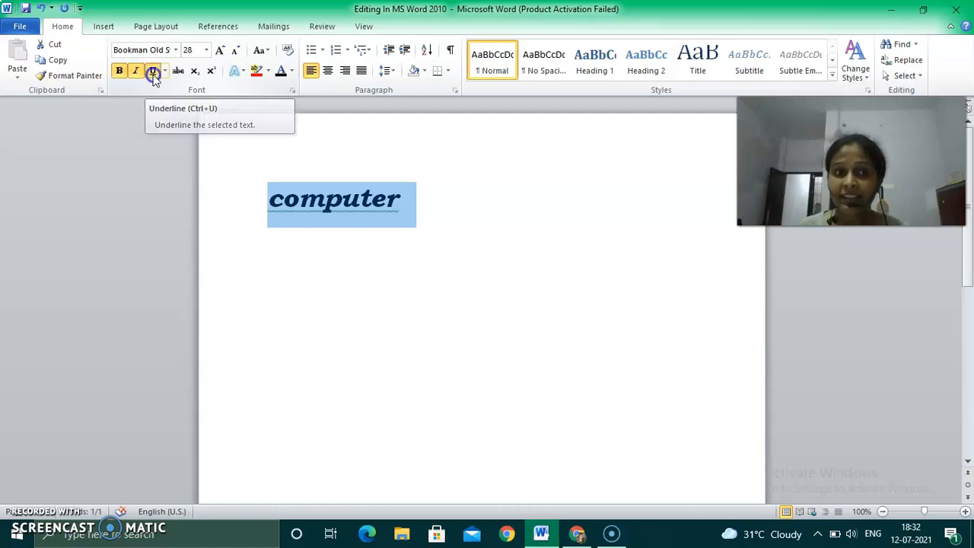
Color the word "computer" in standard purple and highlight it in yellow
{"action": "left_click", "coordinate": [293, 72]}
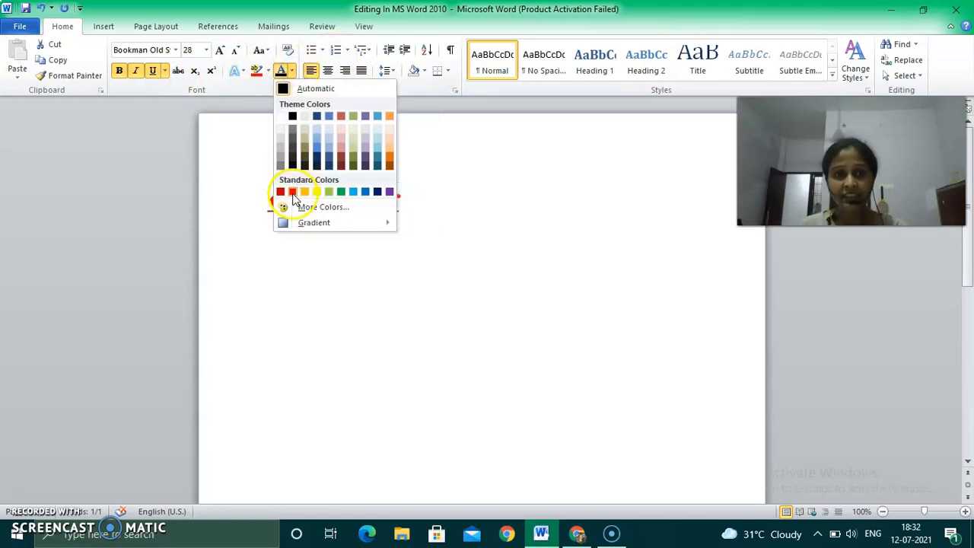
{"action": "left_click", "coordinate": [390, 193]}
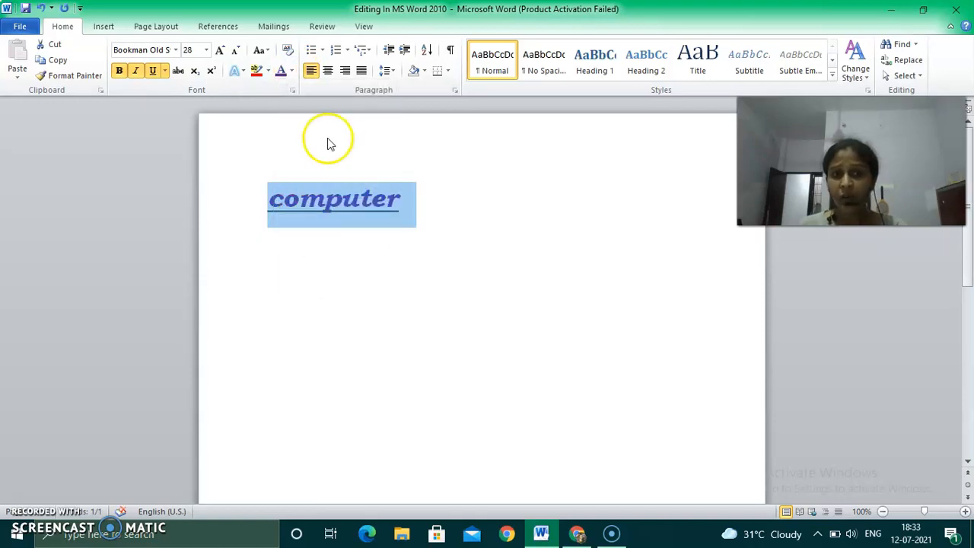
{"action": "left_click", "coordinate": [269, 71]}
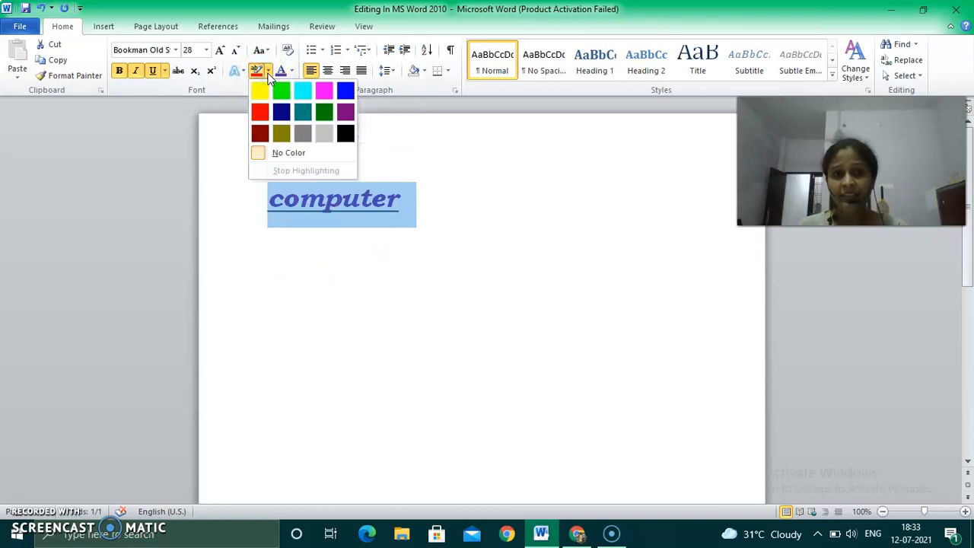
{"action": "left_click", "coordinate": [260, 91]}
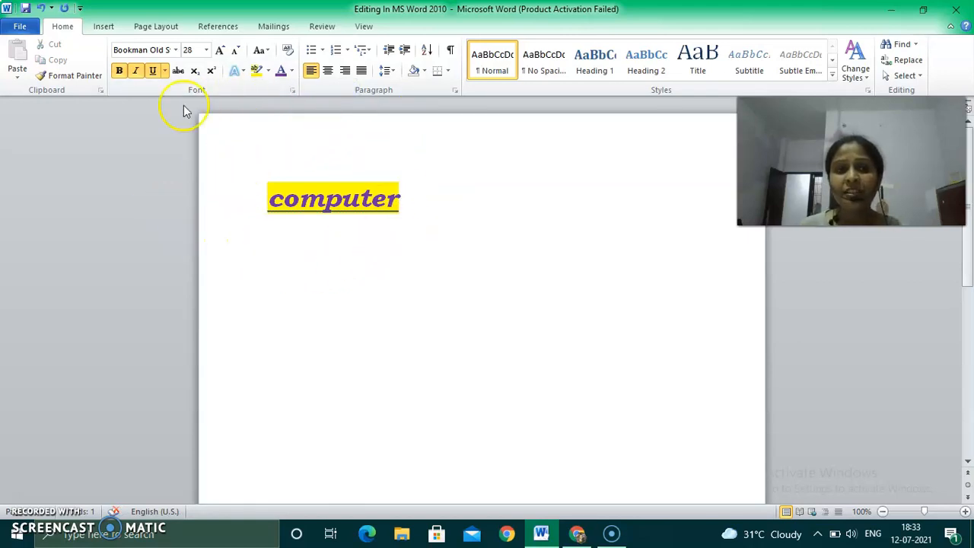
Try center and right alignment on the word "computer", and finish with justified alignment
{"action": "mouse_move", "coordinate": [172, 101]}
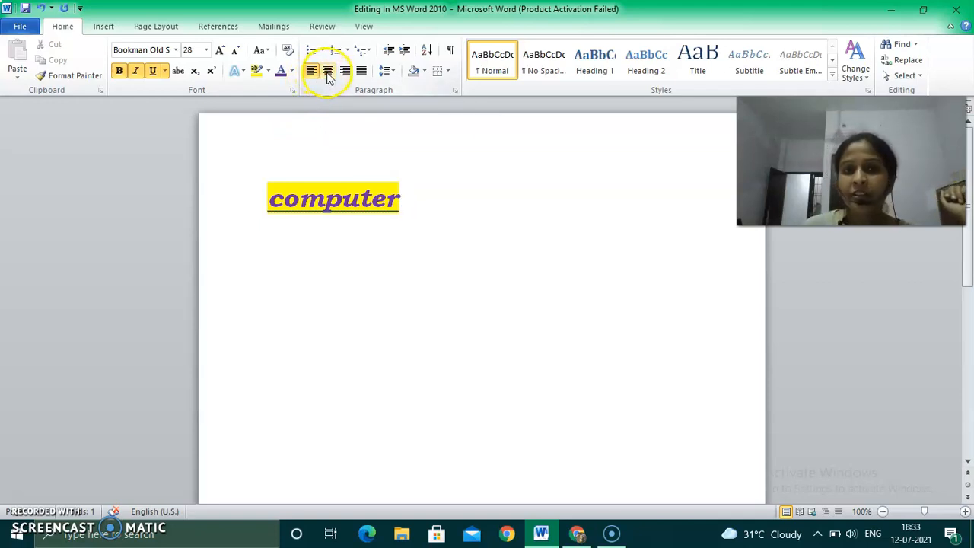
{"action": "left_click", "coordinate": [328, 74]}
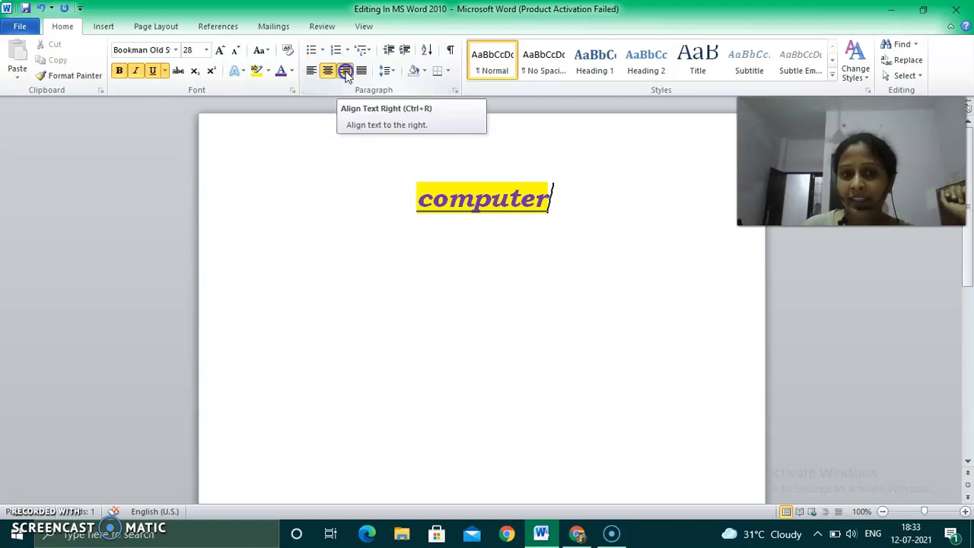
{"action": "left_click", "coordinate": [346, 73]}
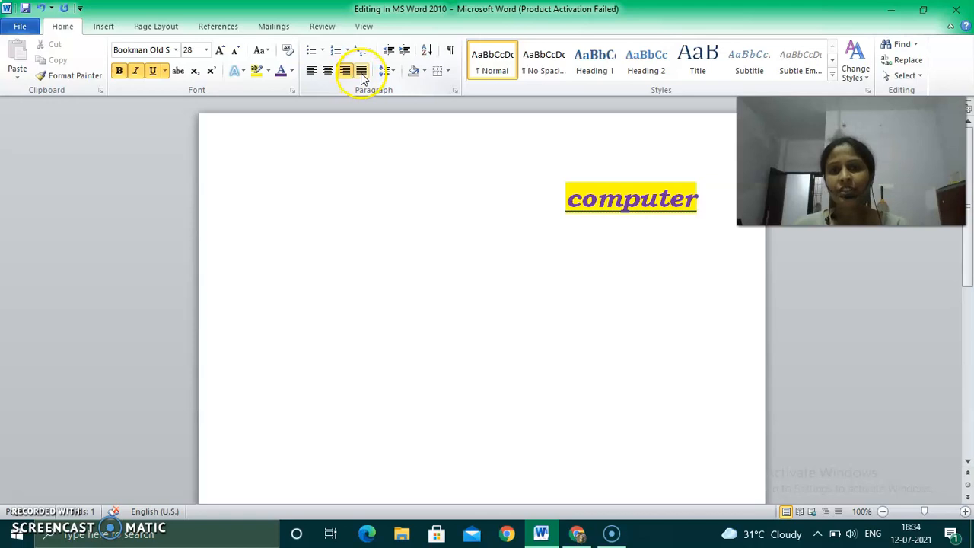
{"action": "left_click", "coordinate": [362, 73]}
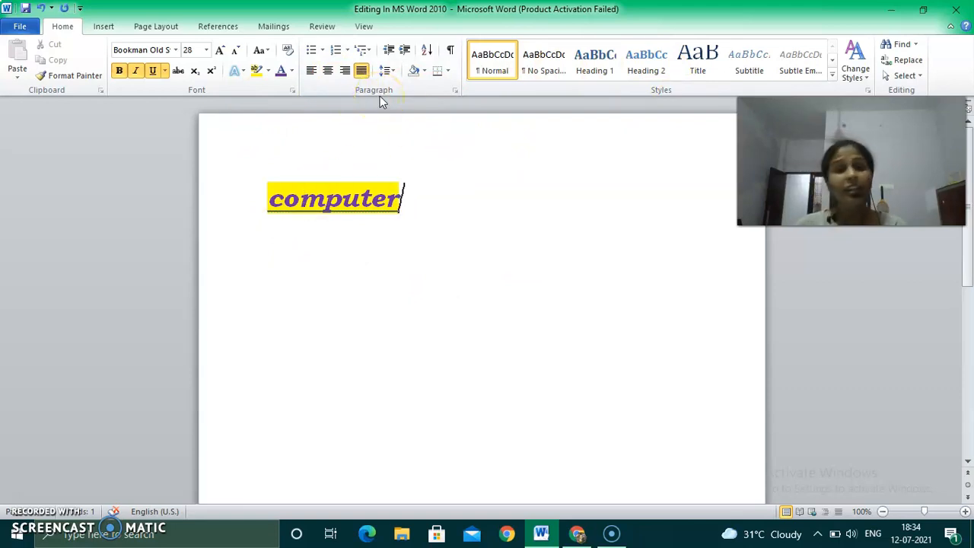
Try the lowercase option on the word "computer" and finish by changing it to UPPERCASE
{"action": "left_click", "coordinate": [271, 51]}
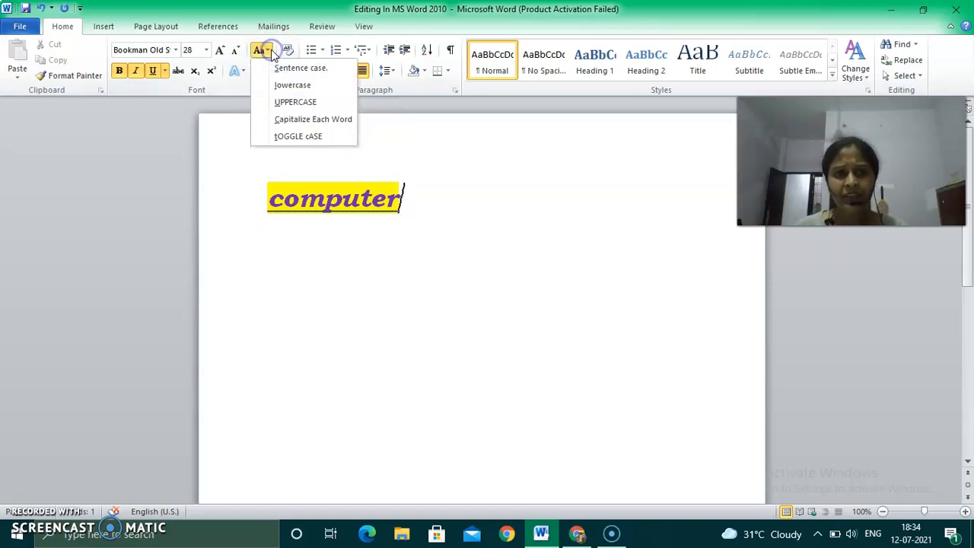
{"action": "left_click", "coordinate": [321, 86]}
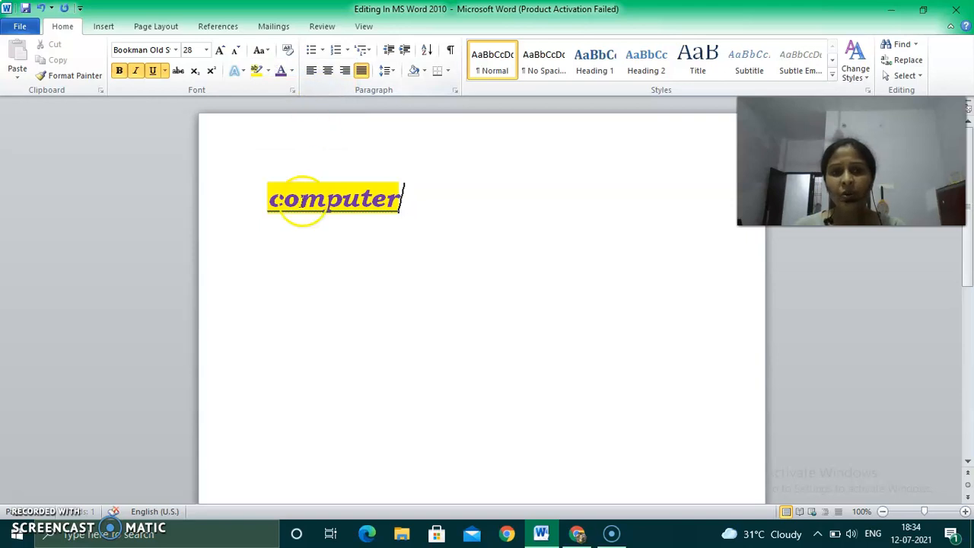
{"action": "left_click", "coordinate": [265, 51]}
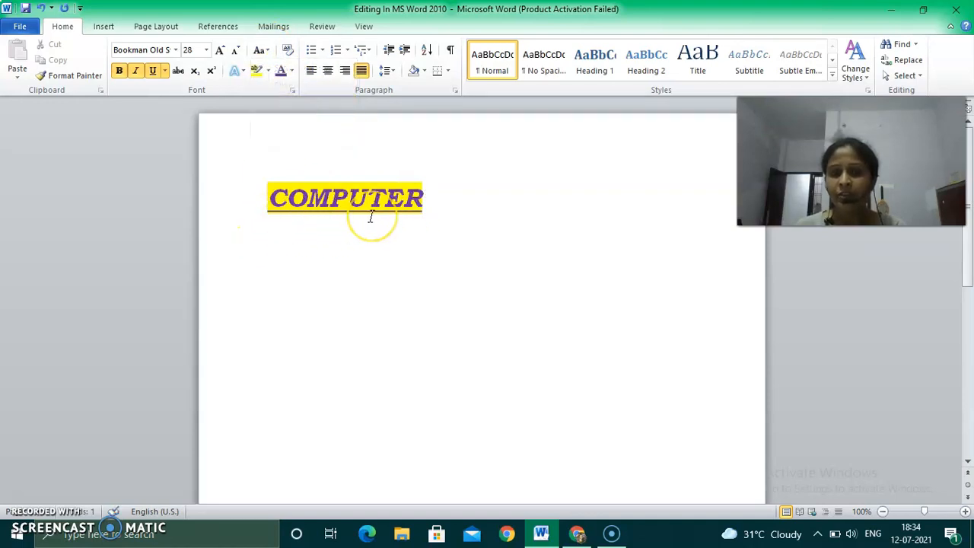
Apply toggle case to the word "COMPUTER" and finish by choosing the lowercase option
{"action": "left_click", "coordinate": [261, 50]}
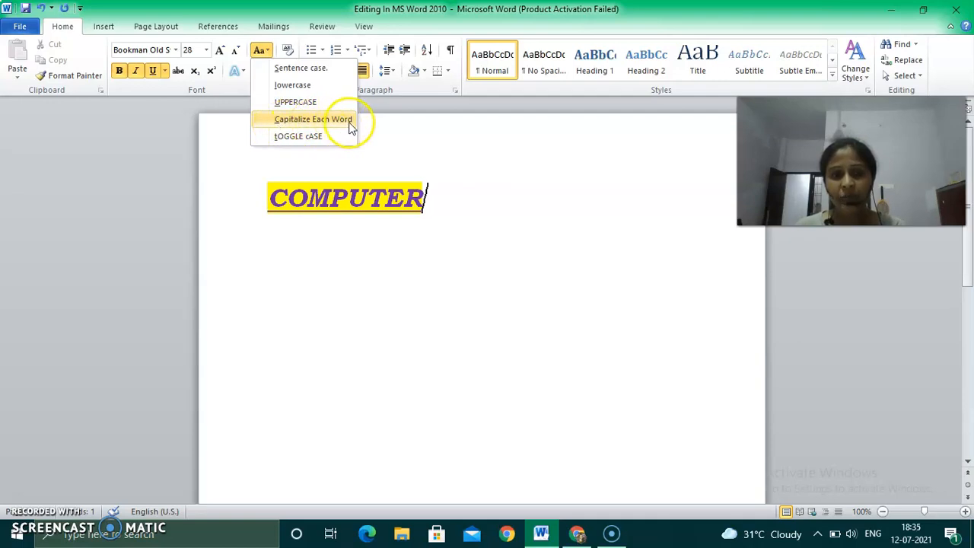
{"action": "left_click", "coordinate": [319, 140]}
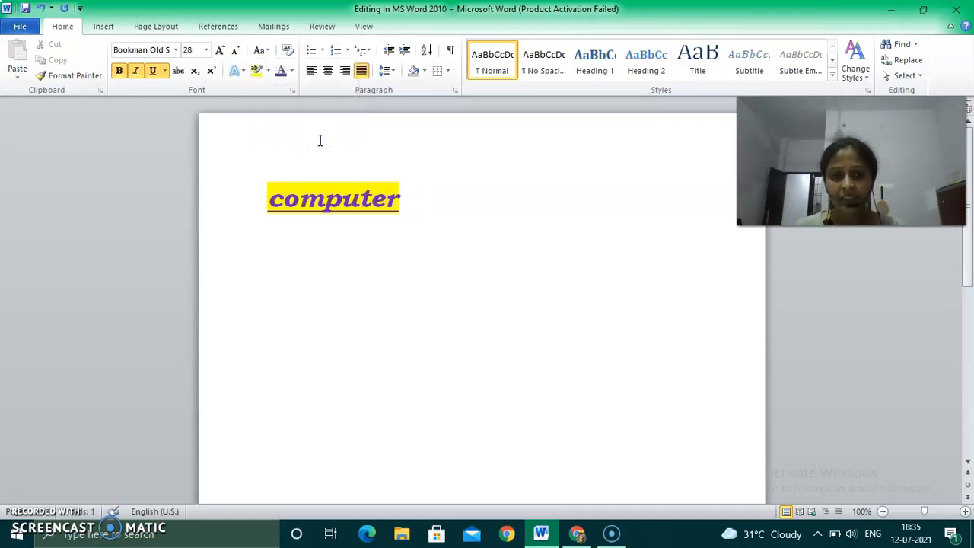
{"action": "left_click", "coordinate": [266, 51]}
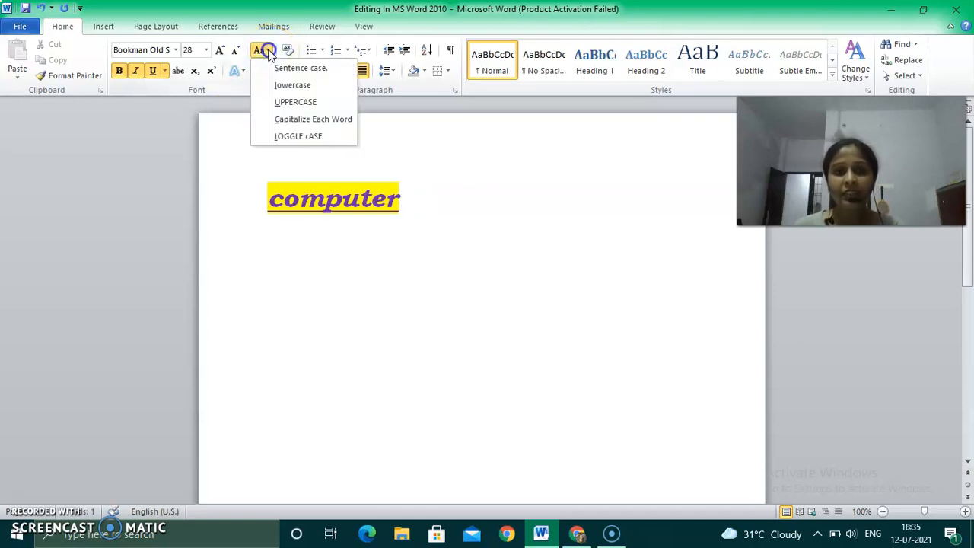
{"action": "left_click", "coordinate": [282, 87]}
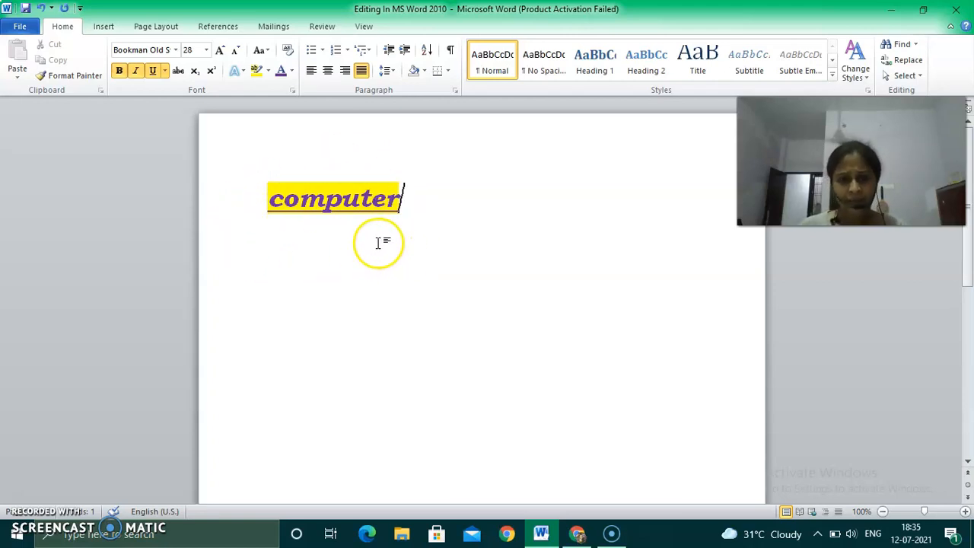
Add three new lines below the highlighted word "computer"
{"action": "key", "text": "Return"}
{"action": "key", "text": "Return"}
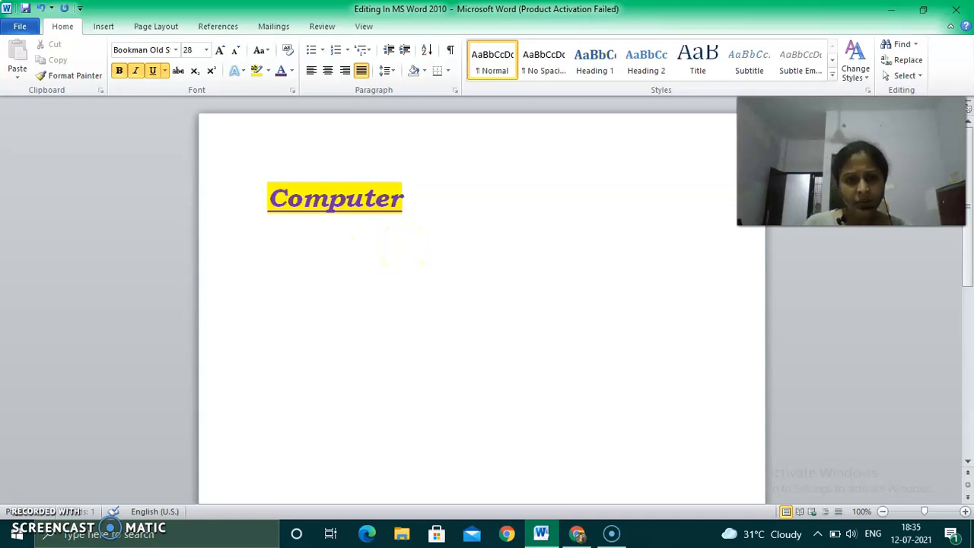
{"action": "key", "text": "Return"}
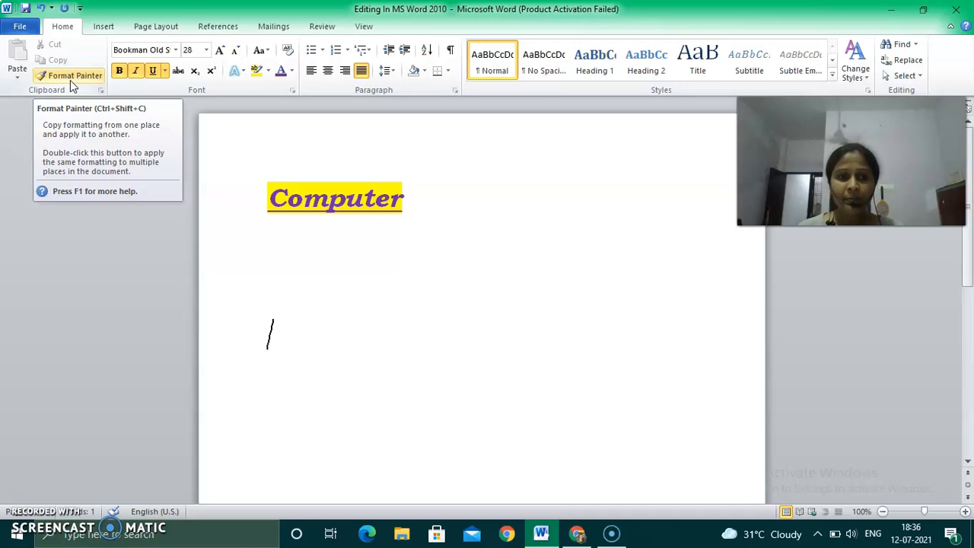
Turn off bold, italic and underline on the new empty line, and set its font to Calibri (Body), size 11
{"action": "left_click", "coordinate": [277, 329]}
{"action": "left_click", "coordinate": [118, 72]}
{"action": "left_click", "coordinate": [135, 72]}
{"action": "left_click", "coordinate": [152, 72]}
{"action": "left_click", "coordinate": [205, 49]}
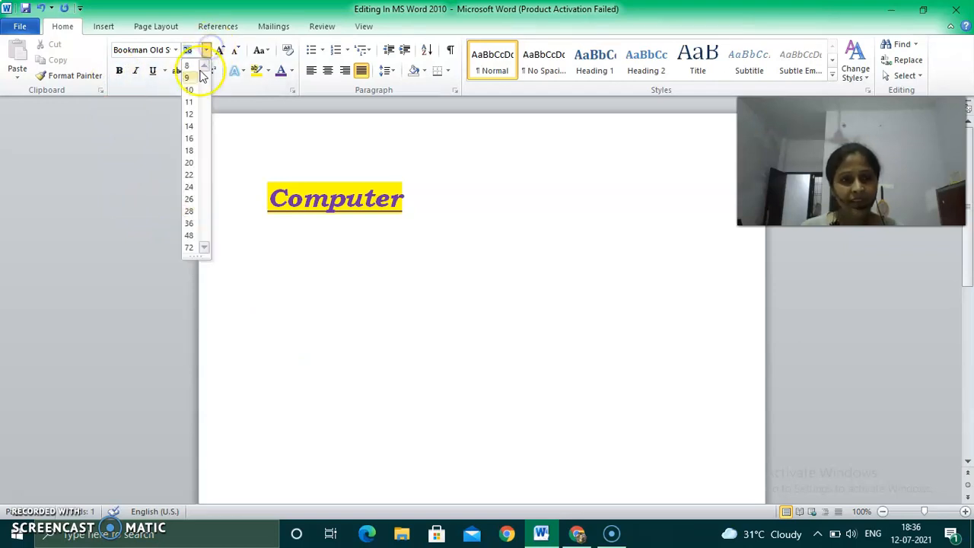
{"action": "left_click", "coordinate": [194, 103]}
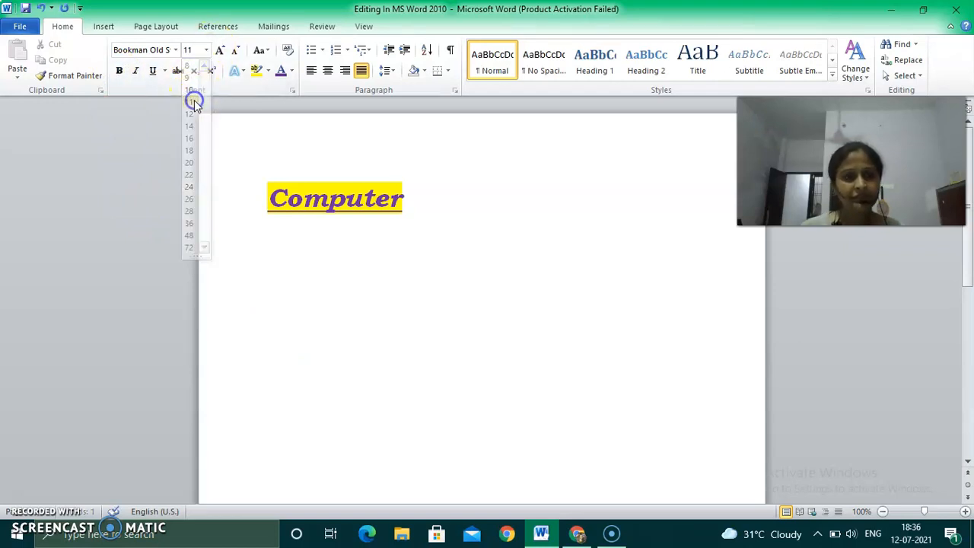
{"action": "left_click", "coordinate": [175, 51]}
{"action": "left_click", "coordinate": [156, 102]}
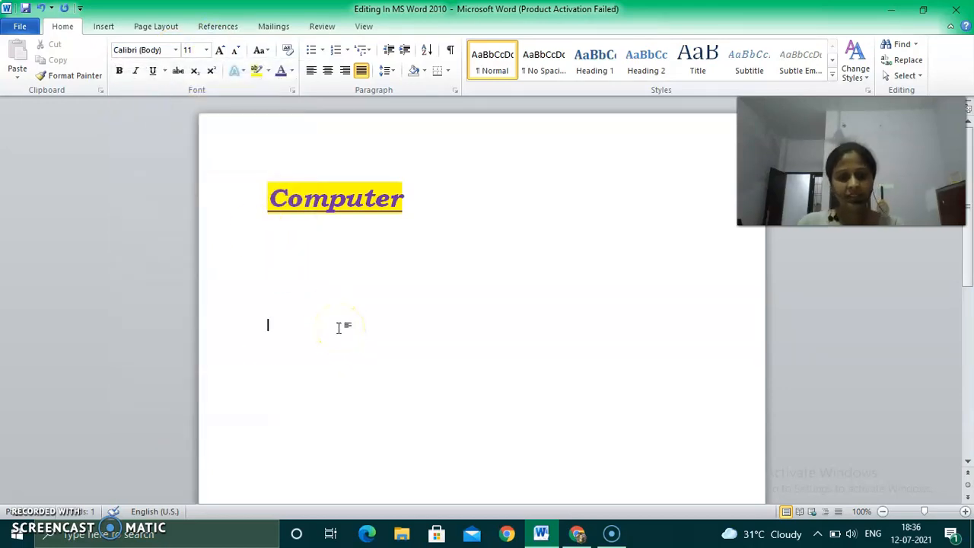
{"action": "type", "text": "microsoft"}
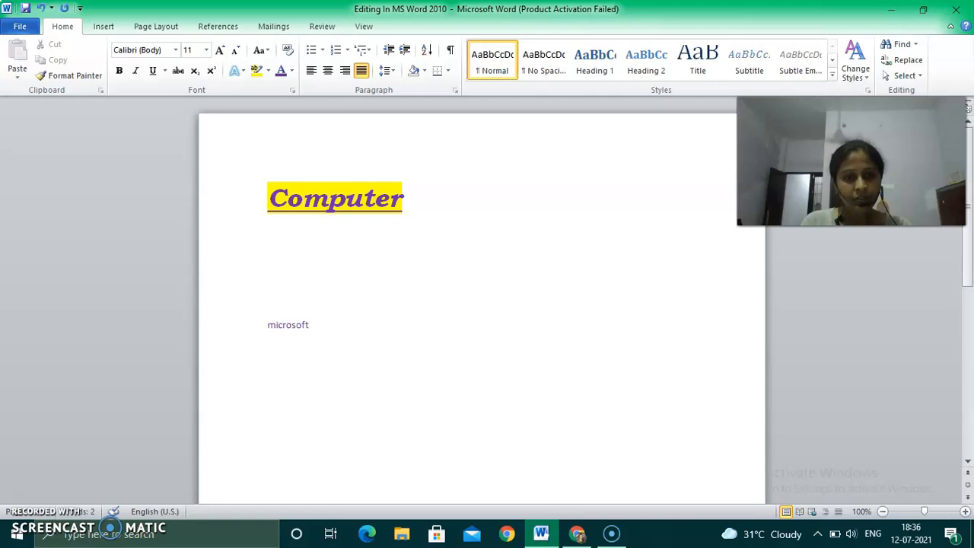
{"action": "key", "text": "BackSpace"}
{"action": "key", "text": "BackSpace"}
{"action": "key", "text": "BackSpace"}
{"action": "key", "text": "BackSpace"}
{"action": "key", "text": "BackSpace"}
{"action": "key", "text": "BackSpace"}
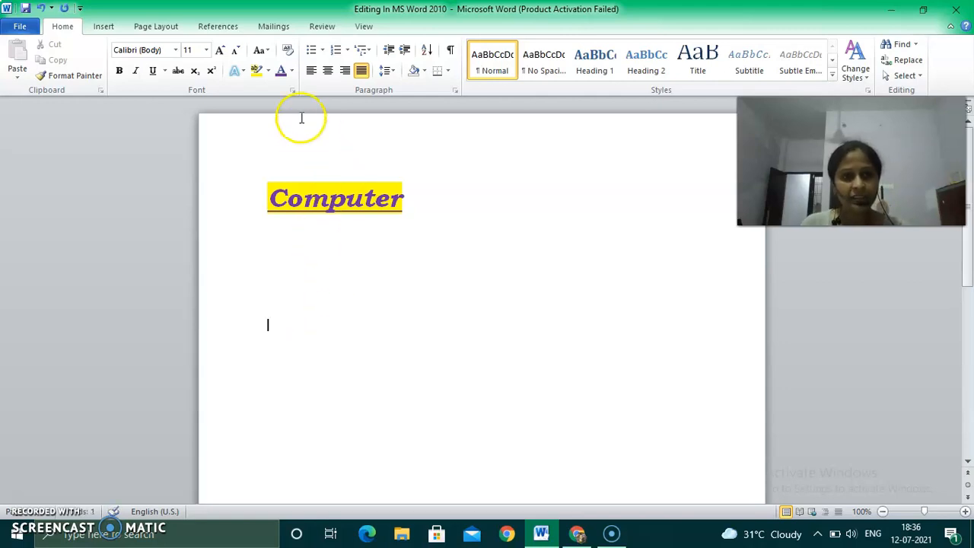
Set the empty line's font color to black and its highlight to No Color
{"action": "left_click", "coordinate": [294, 79]}
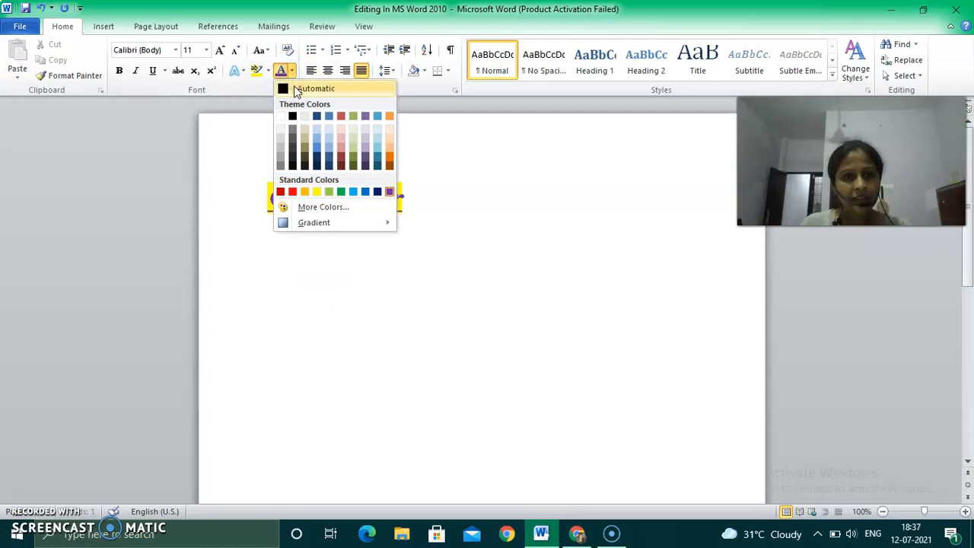
{"action": "left_click", "coordinate": [284, 191]}
{"action": "left_click", "coordinate": [268, 70]}
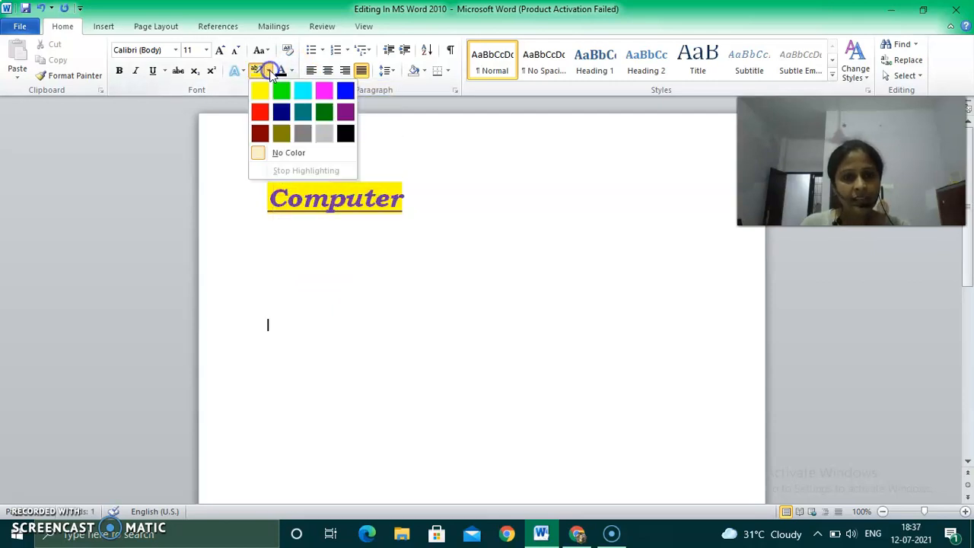
{"action": "left_click", "coordinate": [279, 156]}
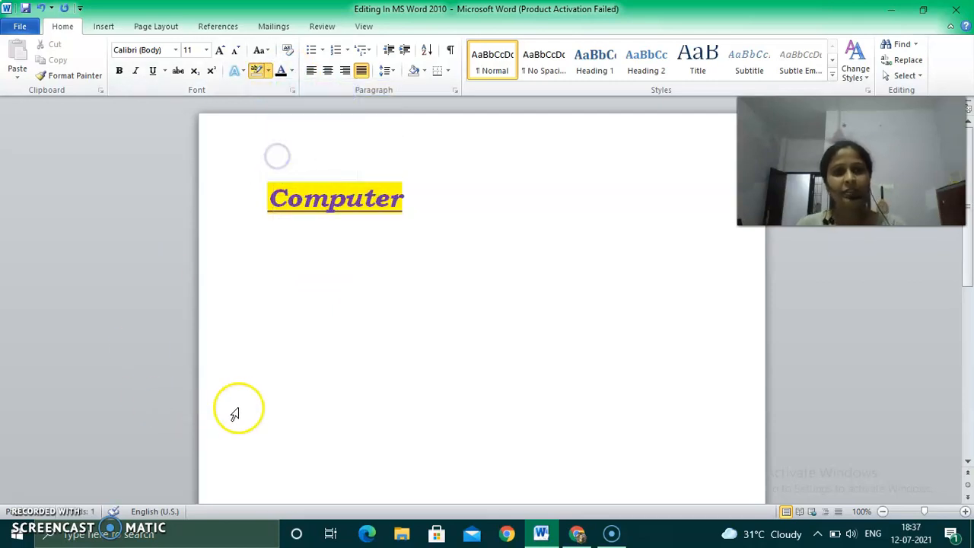
Enter the text "Microsoft word" on the plain-formatted line below the heading word
{"action": "type", "text": "micro"}
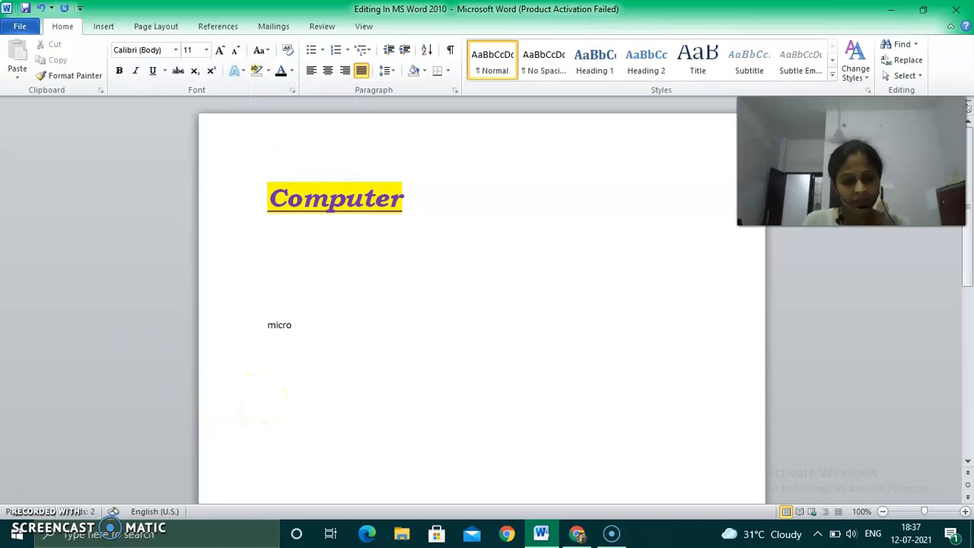
{"action": "type", "text": "soft w"}
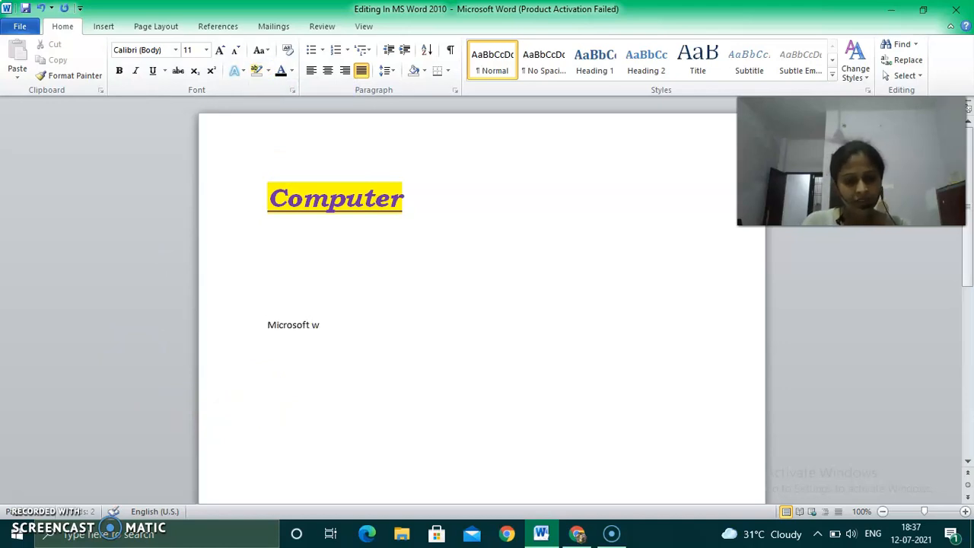
{"action": "type", "text": "ord"}
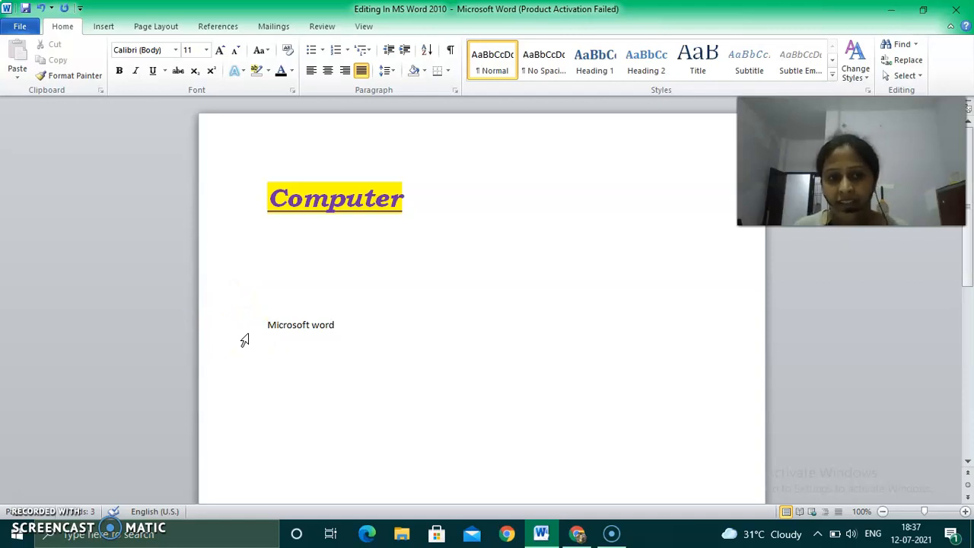
Try to use Format Painter across the text "Microsoft word", starting from that same line
{"action": "left_click", "coordinate": [64, 83]}
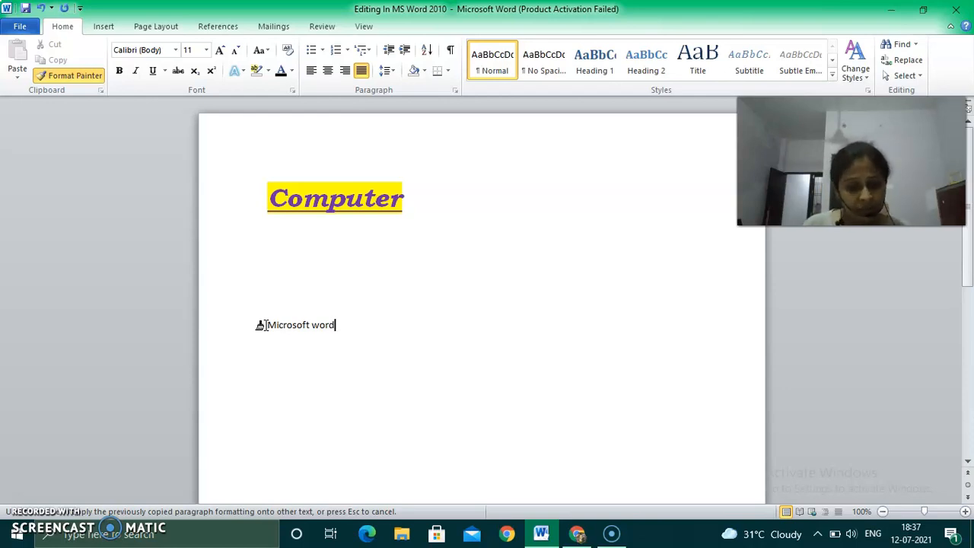
{"action": "left_click_drag", "start_coordinate": [261, 326], "coordinate": [340, 325]}
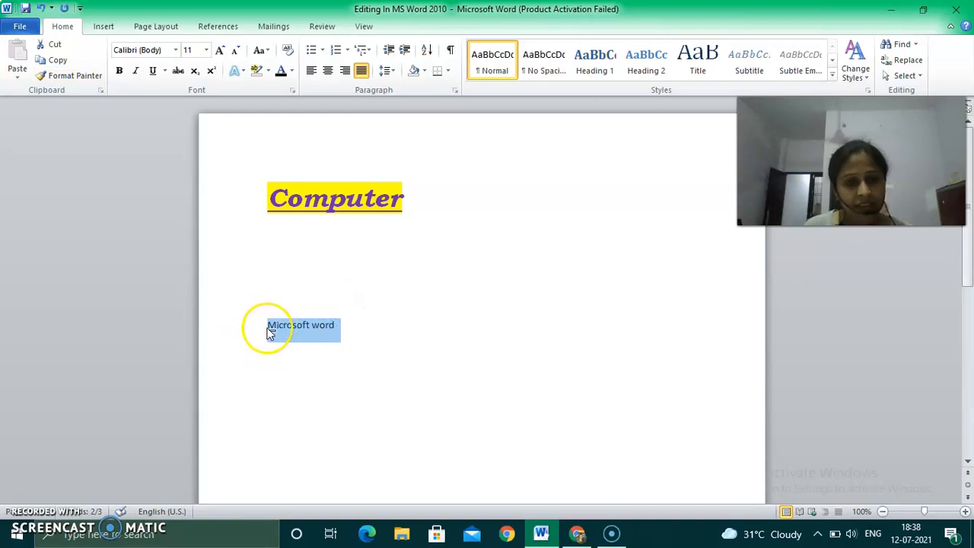
{"action": "left_click", "coordinate": [268, 330]}
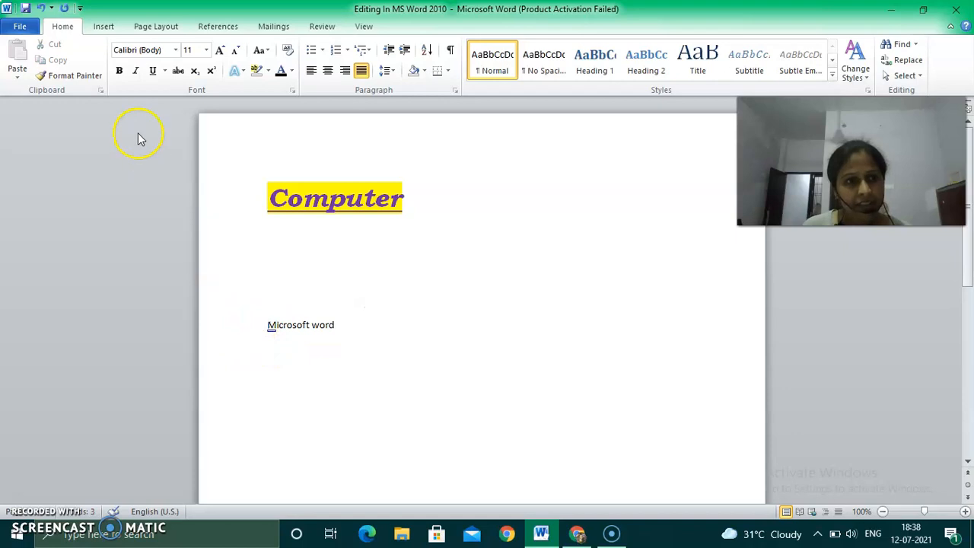
{"action": "left_click", "coordinate": [67, 76]}
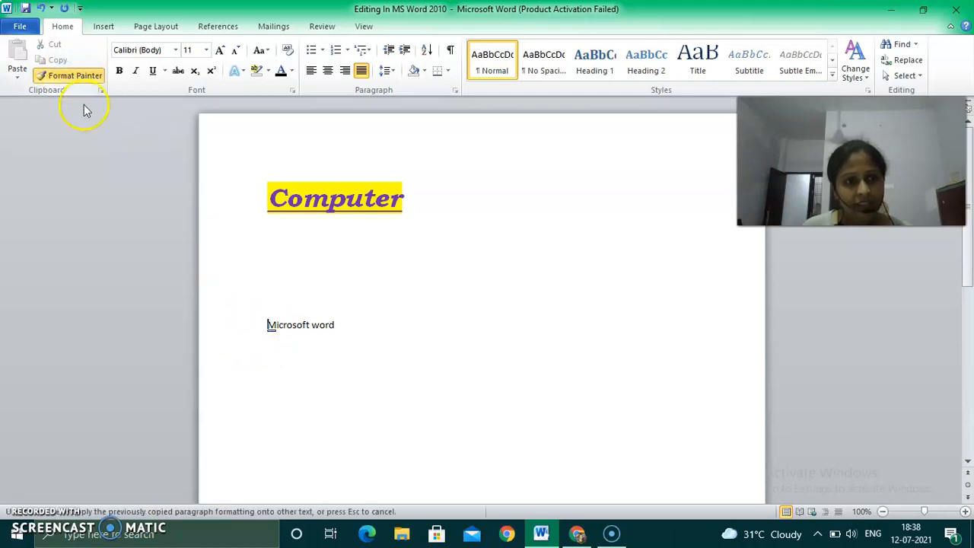
{"action": "left_click_drag", "start_coordinate": [261, 325], "coordinate": [365, 327]}
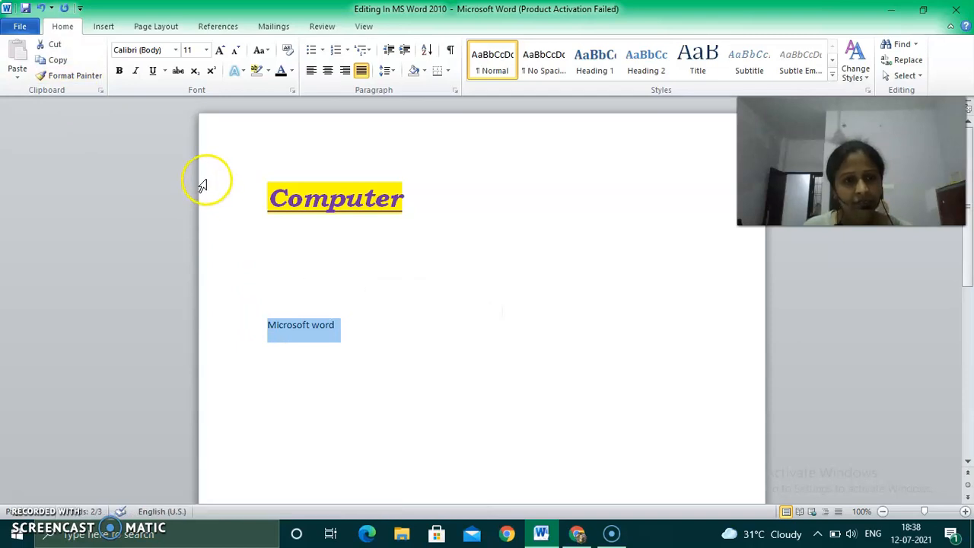
Try to copy the formatting of the word "Computer" onto "Microsoft word" with Format Painter
{"action": "left_click", "coordinate": [270, 199]}
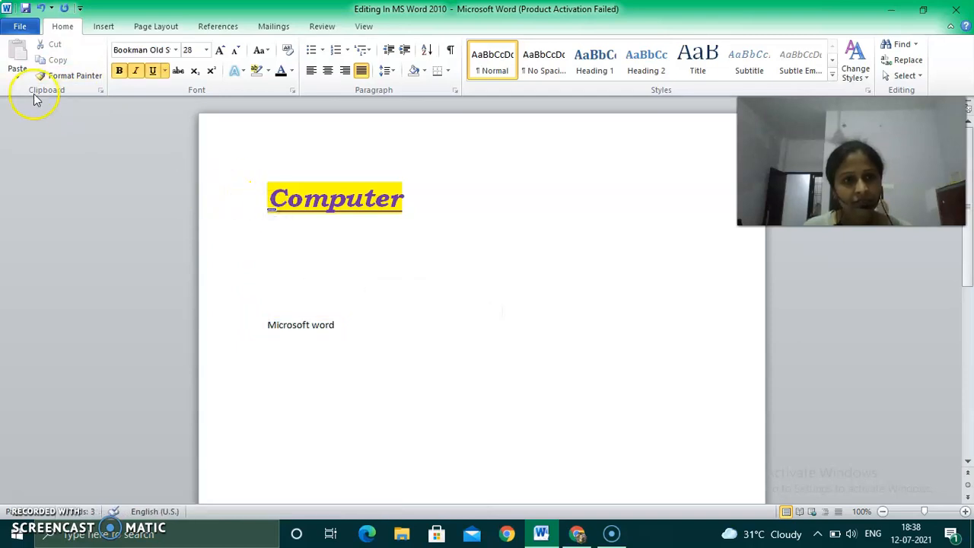
{"action": "left_click", "coordinate": [67, 77]}
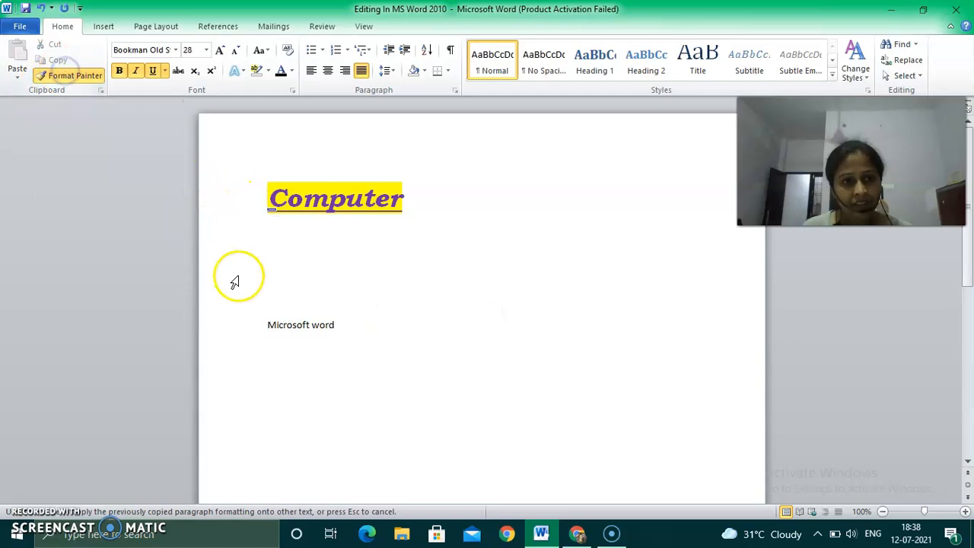
{"action": "left_click", "coordinate": [267, 325]}
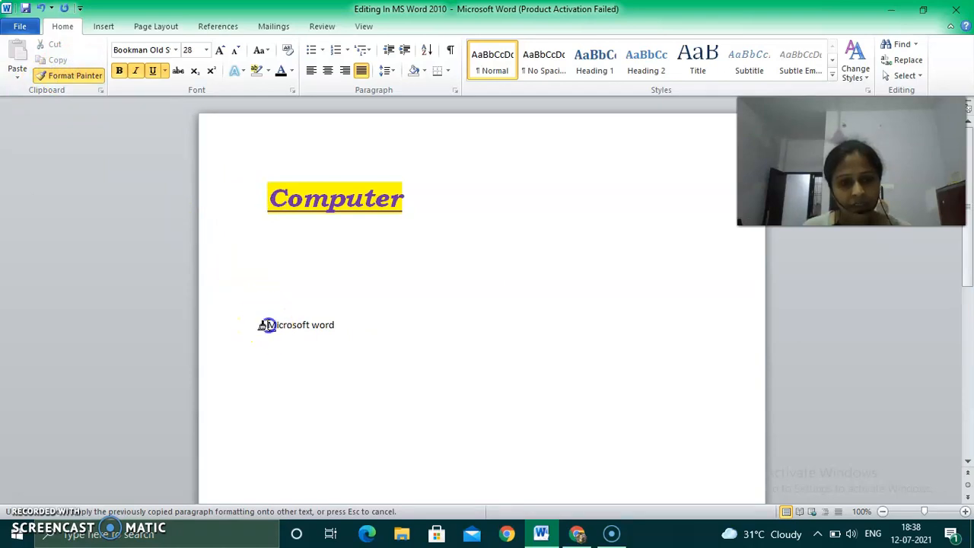
{"action": "left_click_drag", "start_coordinate": [268, 325], "coordinate": [337, 333]}
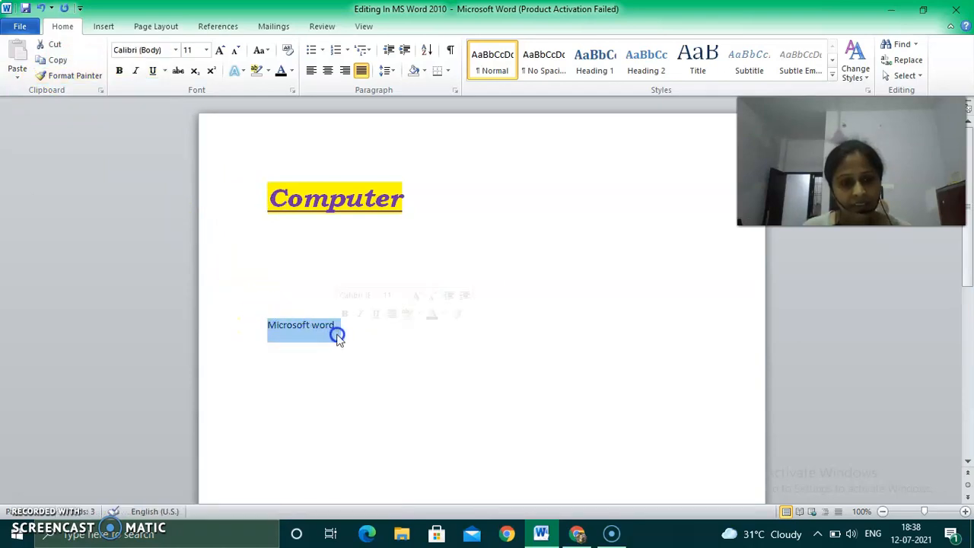
Try Format Painter again on "Microsoft word", picking up the formatting from that line and painting across it
{"action": "left_click", "coordinate": [60, 78]}
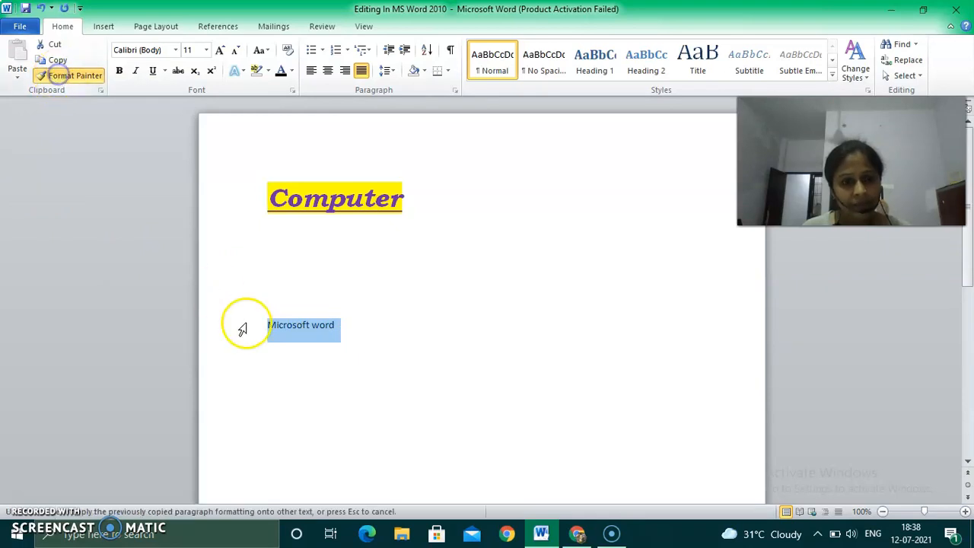
{"action": "left_click", "coordinate": [299, 357]}
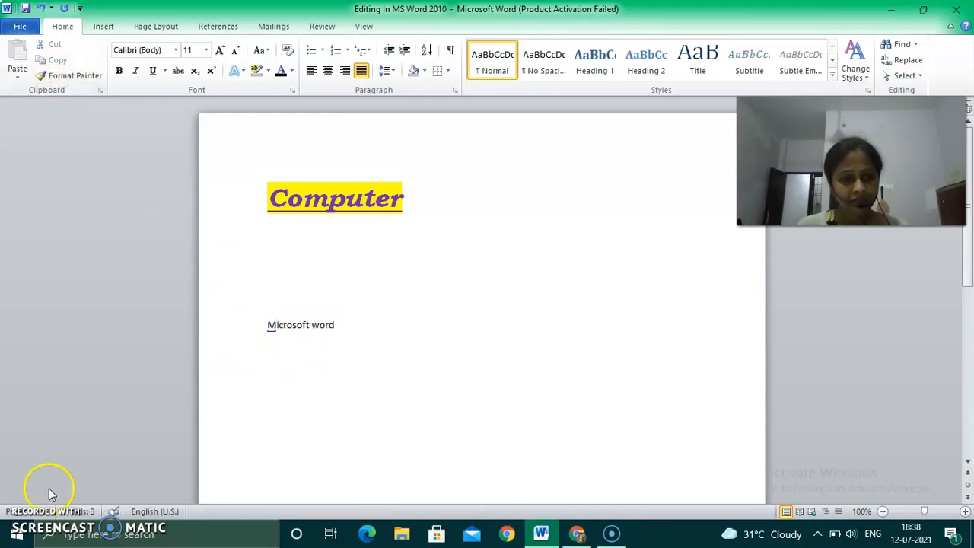
{"action": "left_click", "coordinate": [58, 78]}
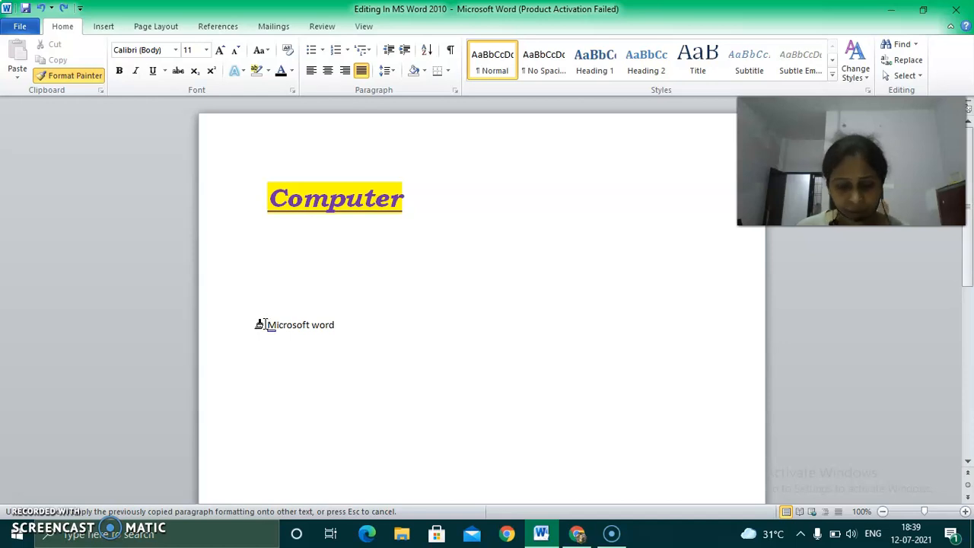
{"action": "left_click", "coordinate": [265, 324]}
{"action": "left_click_drag", "start_coordinate": [263, 325], "coordinate": [344, 328]}
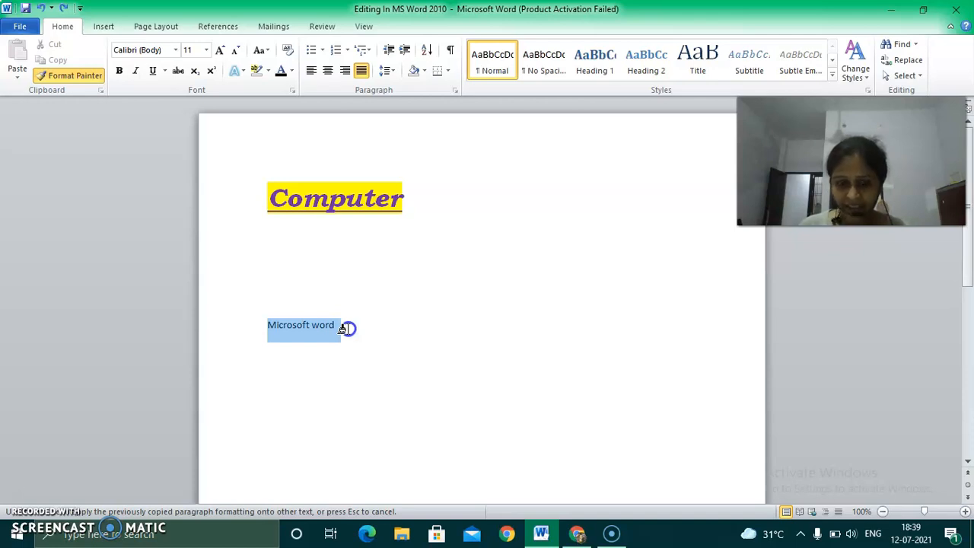
{"action": "left_click_drag", "start_coordinate": [344, 328], "coordinate": [347, 328]}
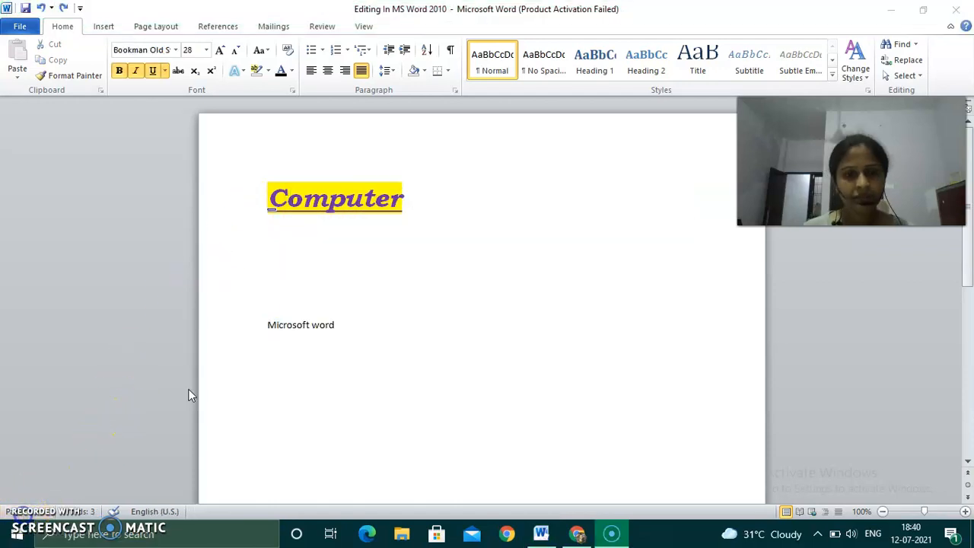
Copy the formatting of the word "Computer" onto the text "Microsoft word" with Format Painter
{"action": "left_click", "coordinate": [264, 204]}
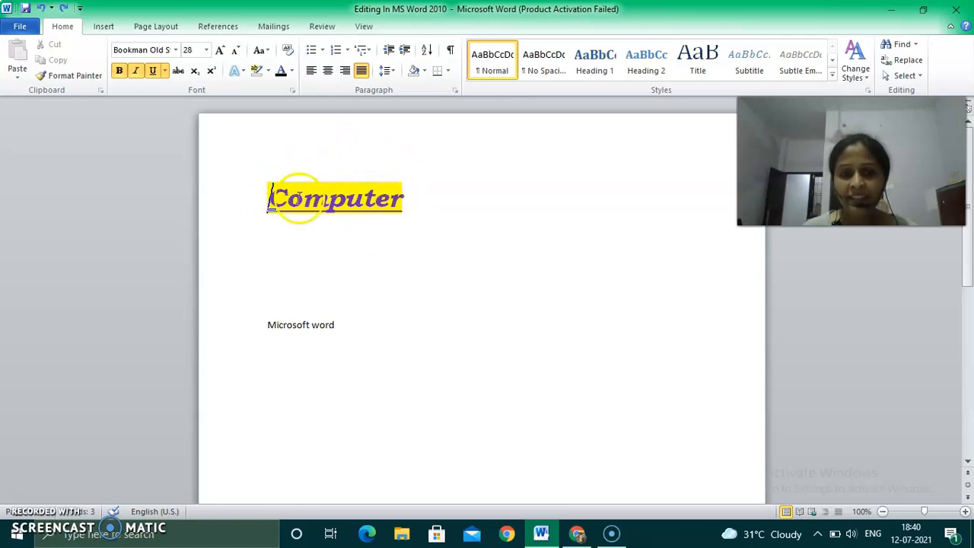
{"action": "mouse_move", "coordinate": [272, 214]}
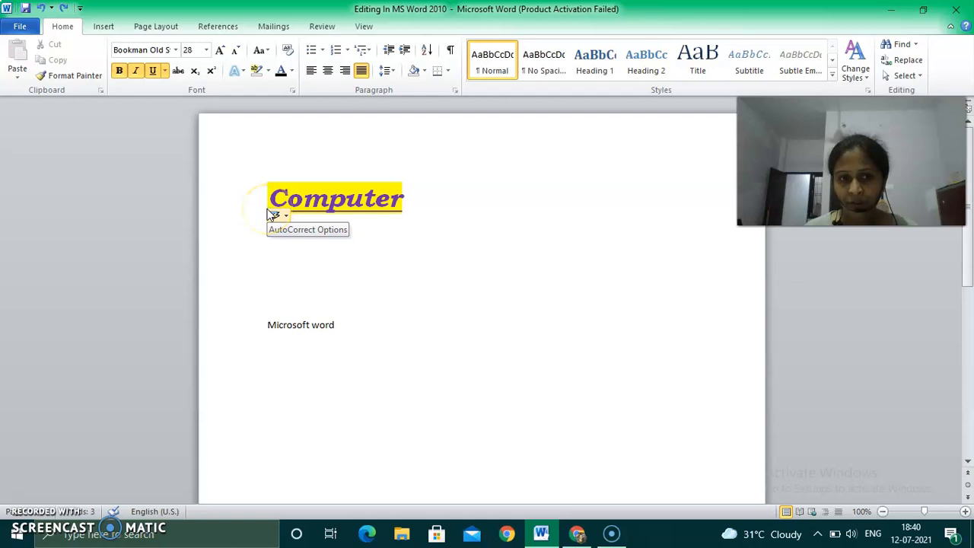
{"action": "left_click", "coordinate": [241, 196]}
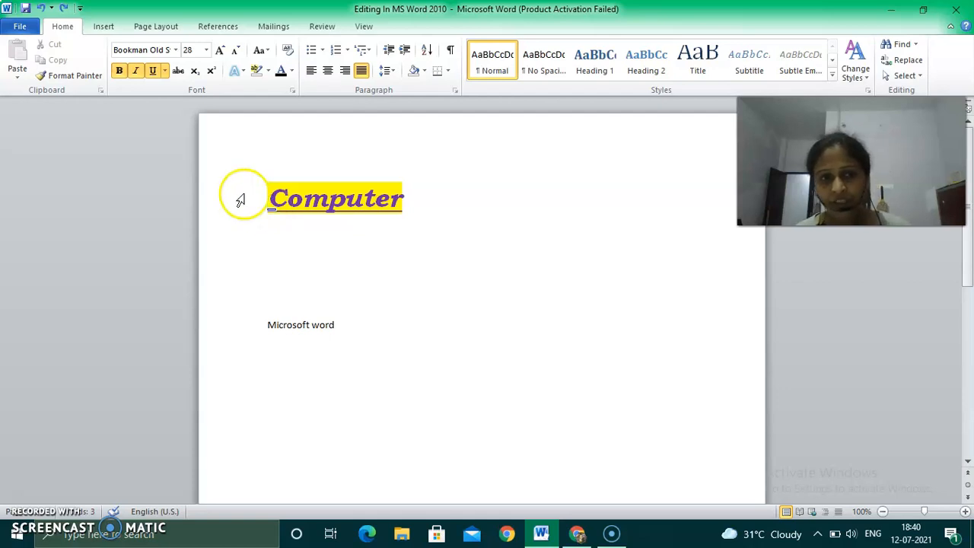
{"action": "left_click", "coordinate": [70, 80]}
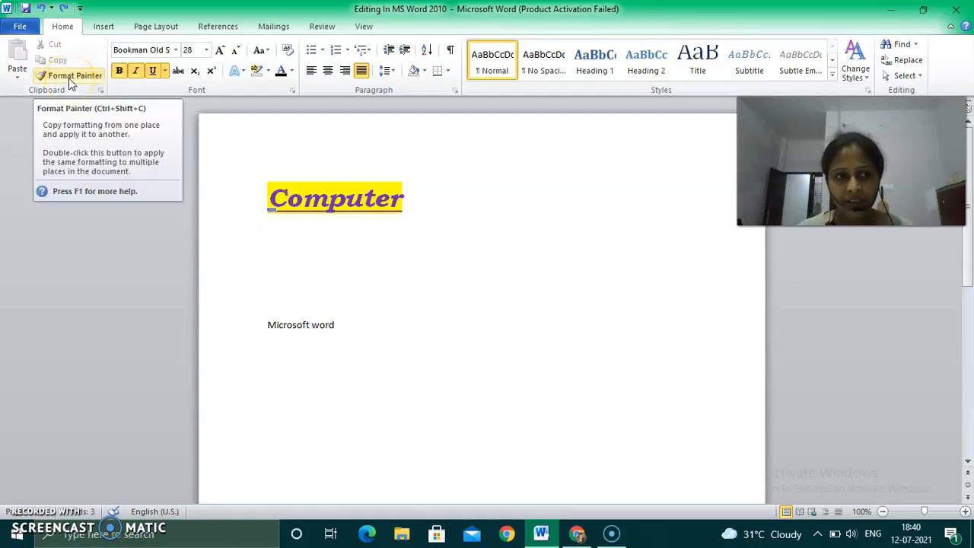
{"action": "left_click", "coordinate": [70, 80]}
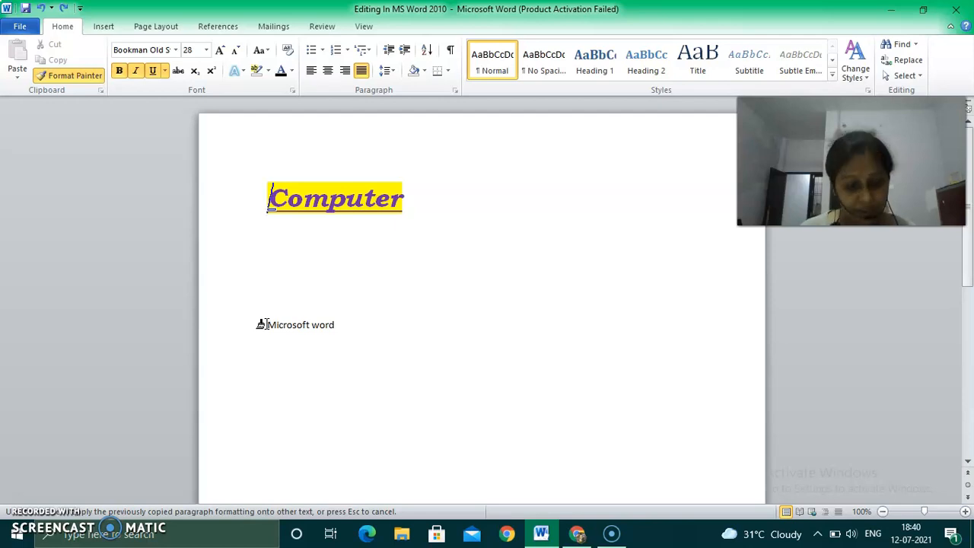
{"action": "left_click_drag", "start_coordinate": [263, 324], "coordinate": [367, 327]}
{"action": "left_click", "coordinate": [351, 430]}
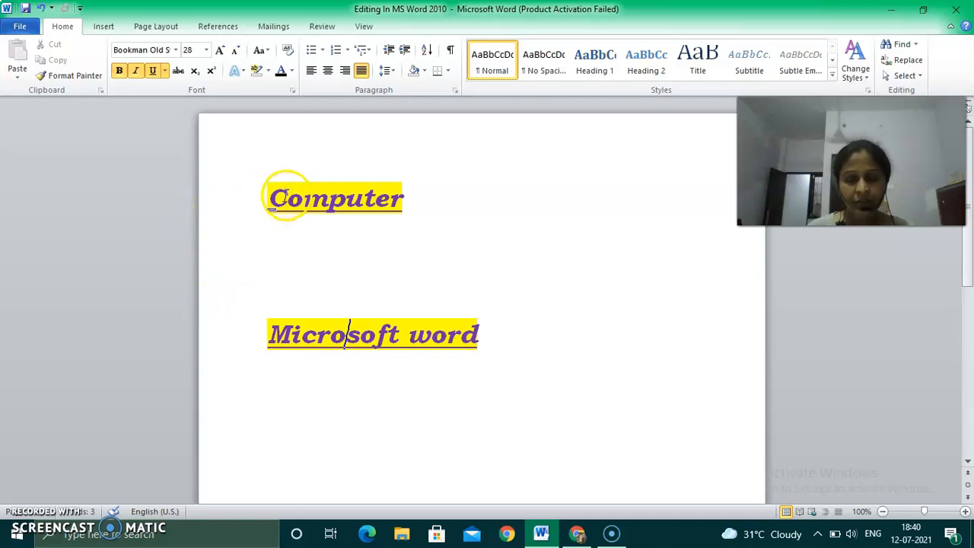
Pick up the formatting from the start of the heading word "Computer" again with Format Painter
{"action": "left_click", "coordinate": [272, 199]}
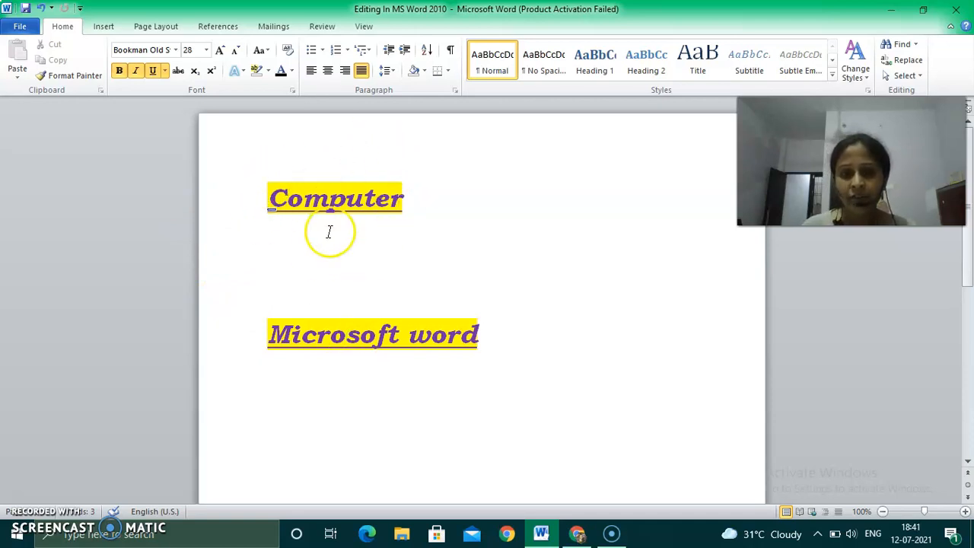
{"action": "left_click", "coordinate": [316, 273]}
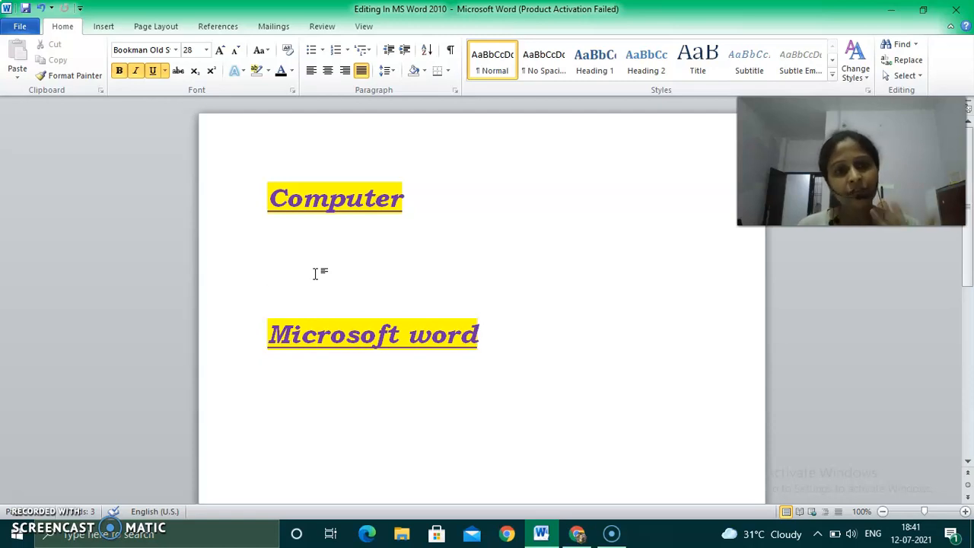
{"action": "left_click", "coordinate": [269, 199]}
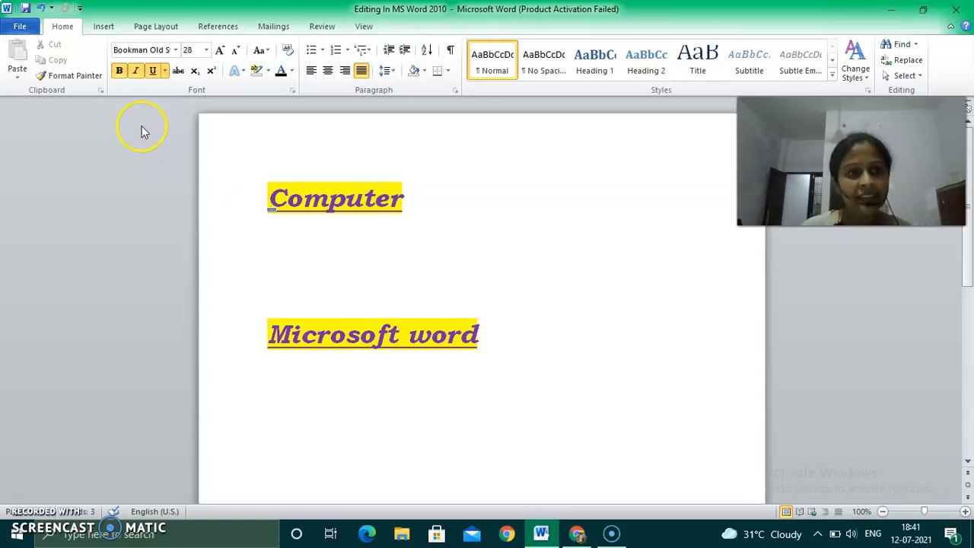
{"action": "left_click", "coordinate": [70, 76]}
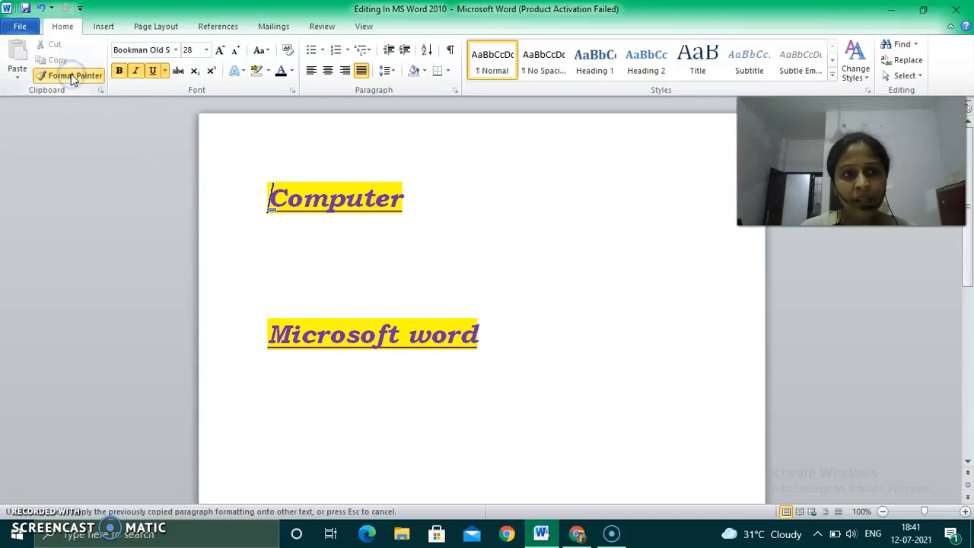